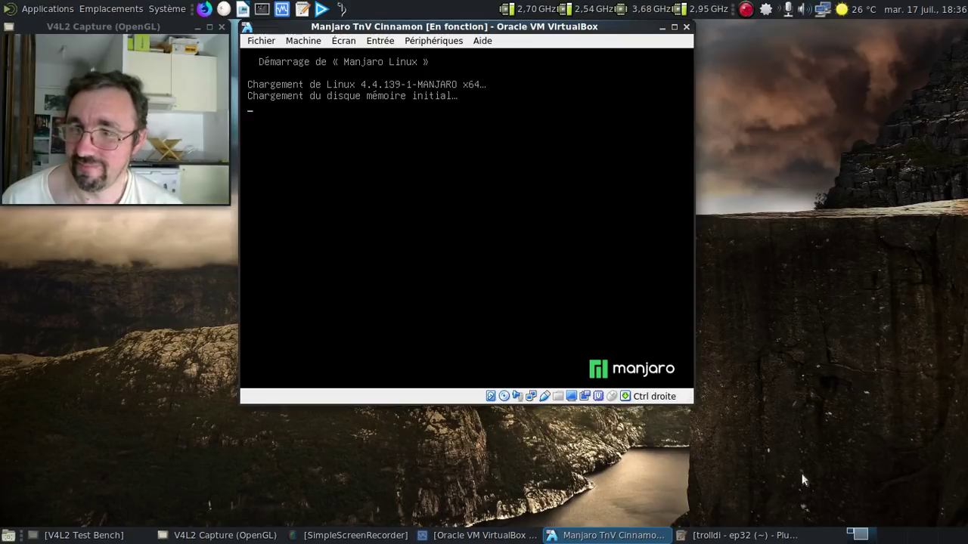
Close the trolldi window, log in with the account password, and run the VM fullscreen
right_click(761, 536)
click(770, 516)
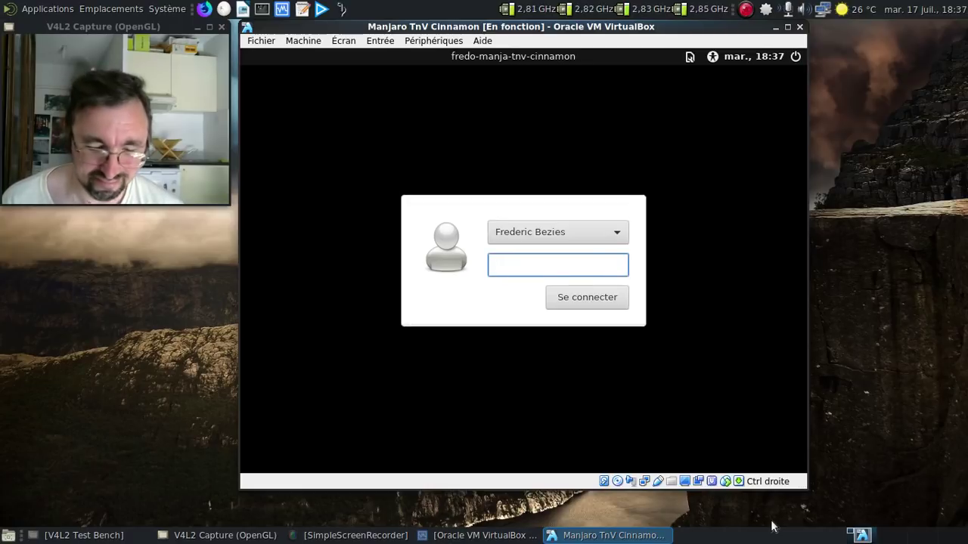
text(xxxxx)
key(BackSpace)
key(BackSpace)
key(BackSpace)
key(BackSpace)
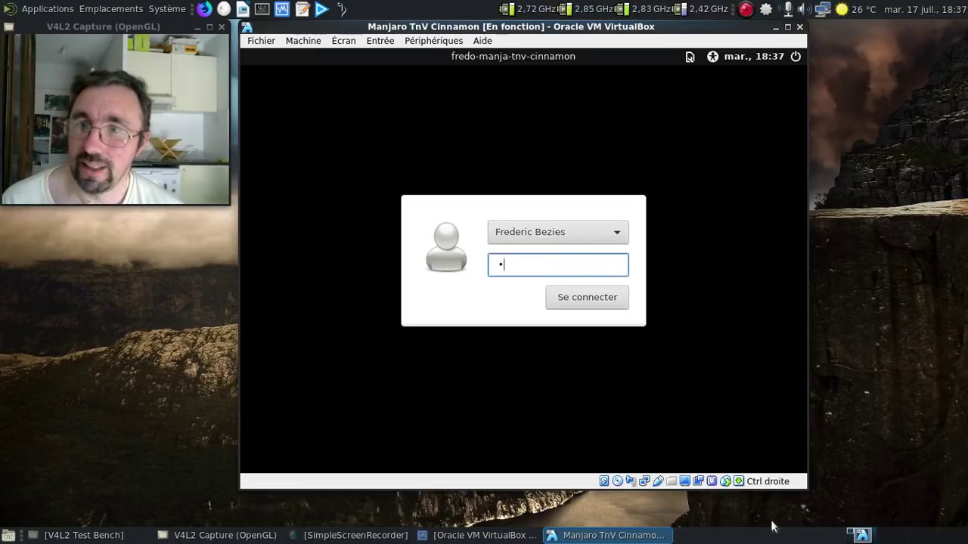
text(xxxxxx)
key(Return)
key(Control_R+f)
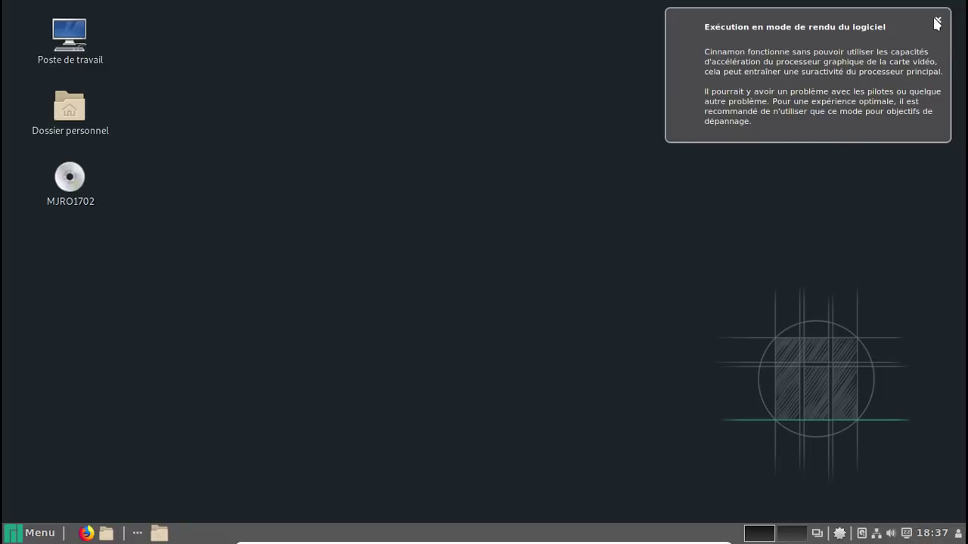
click(936, 20)
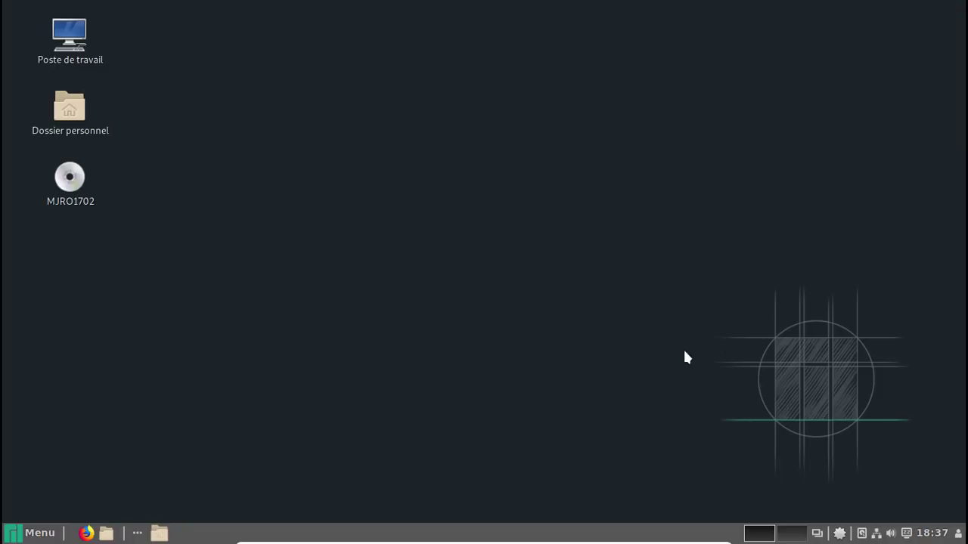
Launch Manjaro Hello from the menu, turn on 'Lancer au démarrage', and close it
click(40, 535)
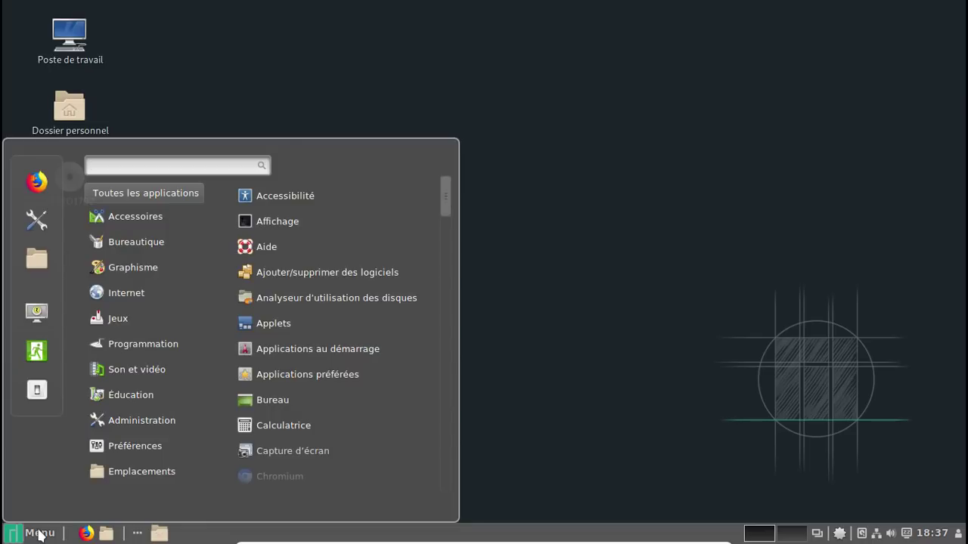
text(hello)
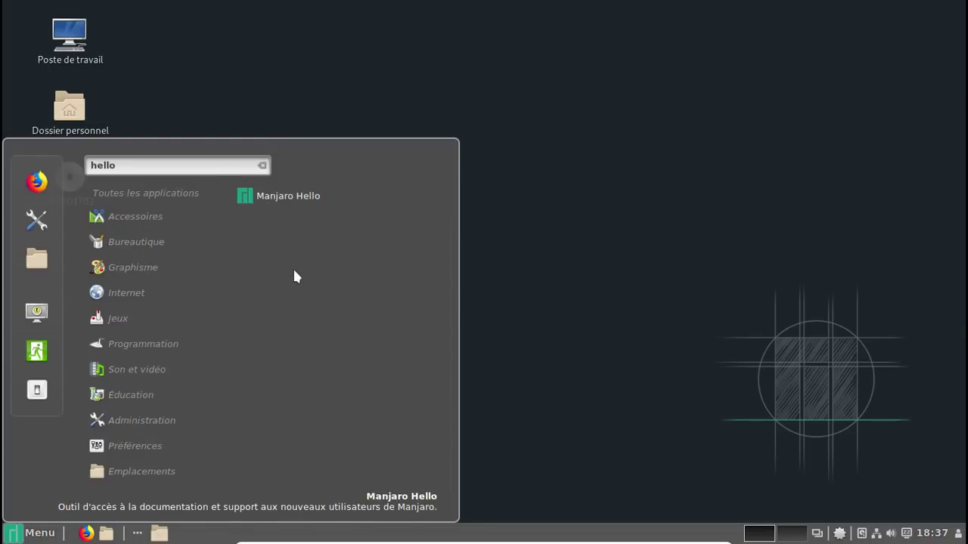
click(284, 193)
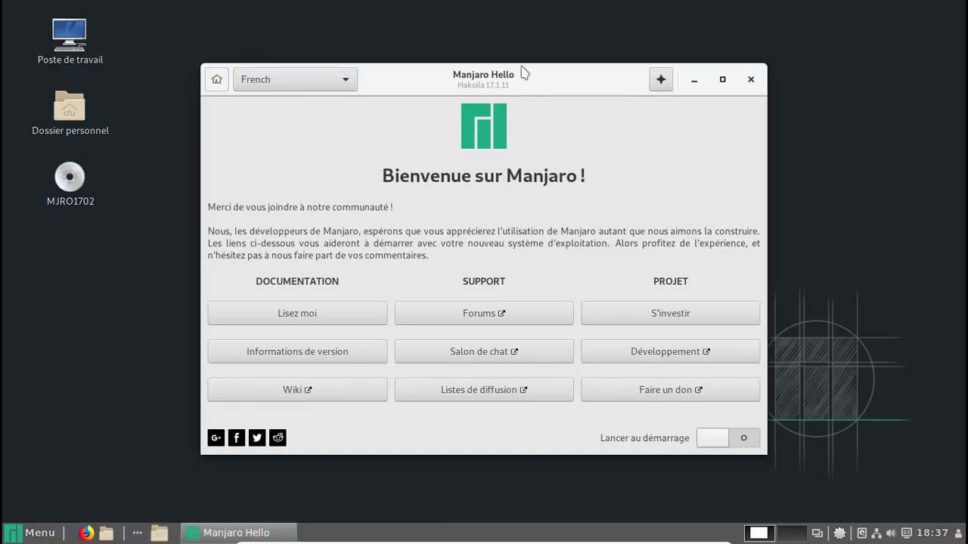
click(750, 442)
click(751, 80)
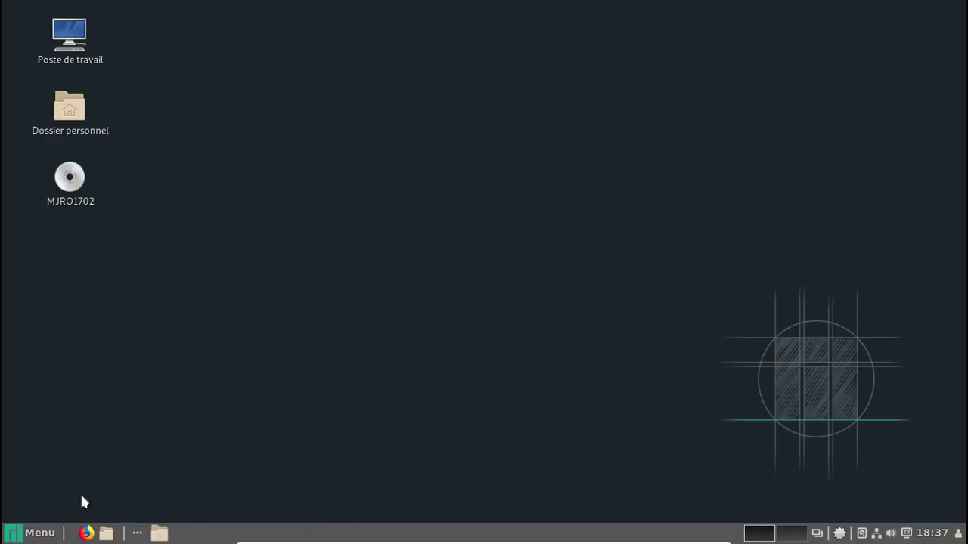
Open Manjaro Settings Manager via menu search 'gest' at the Paquets linguistiques page
click(30, 533)
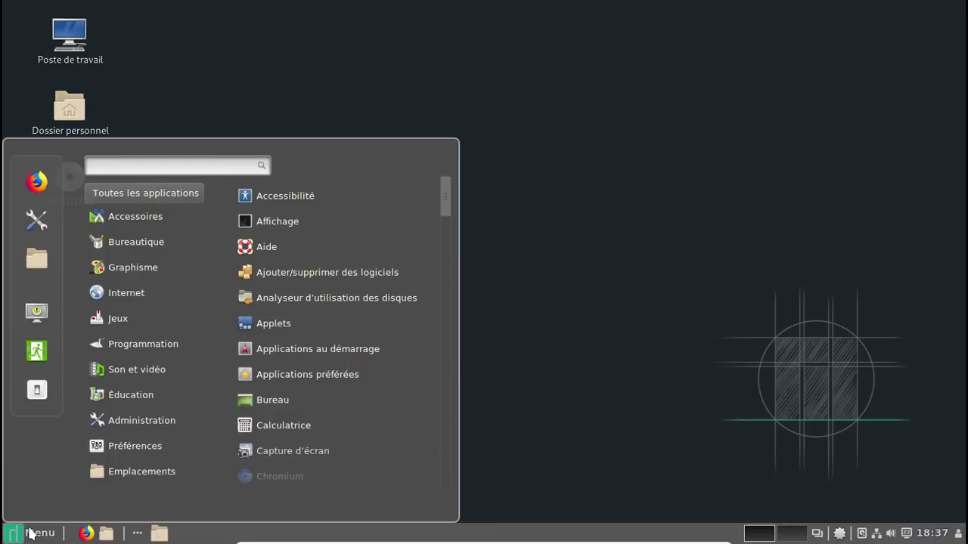
text(gest)
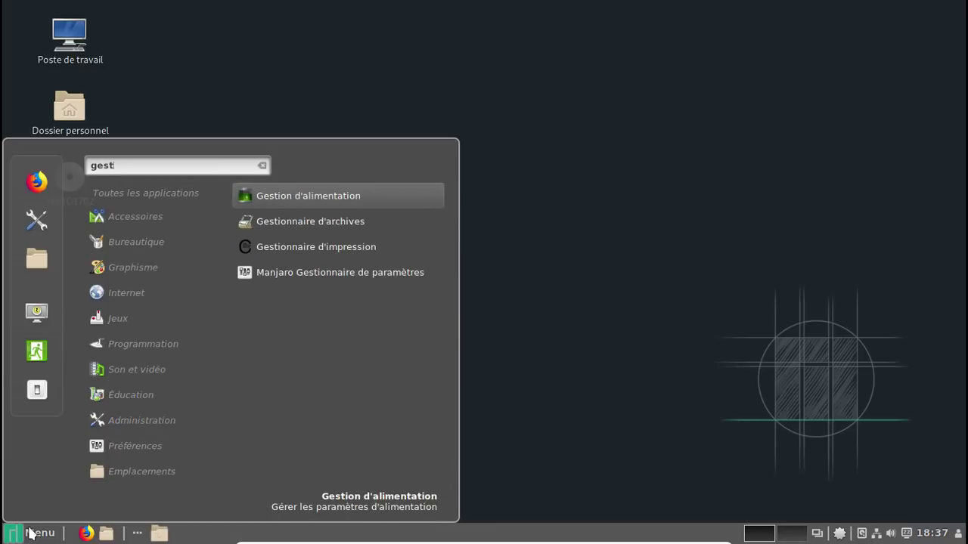
click(402, 272)
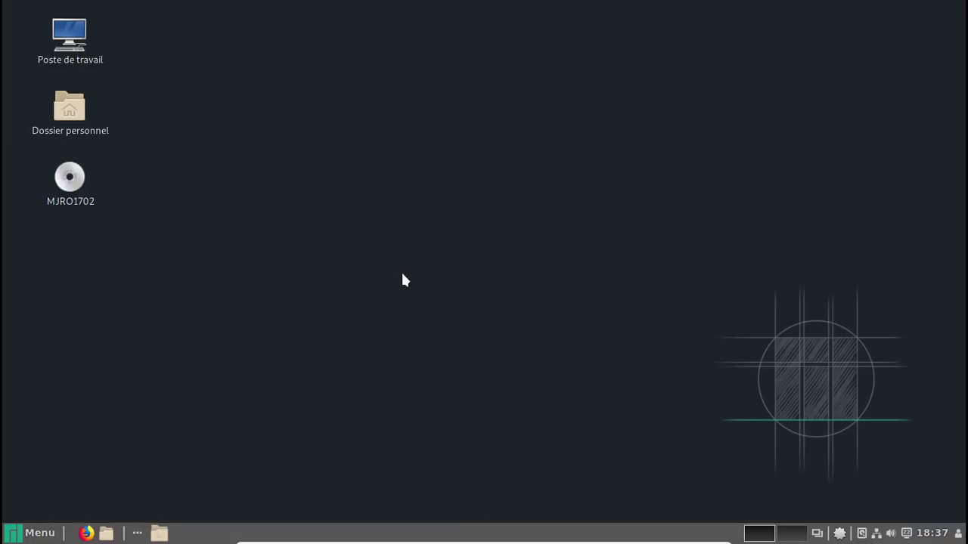
click(447, 252)
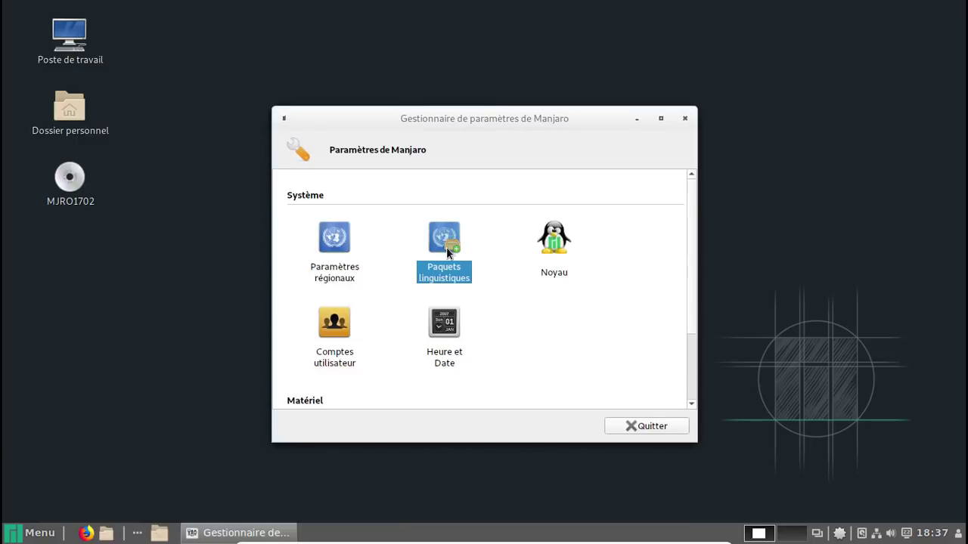
double_click(446, 252)
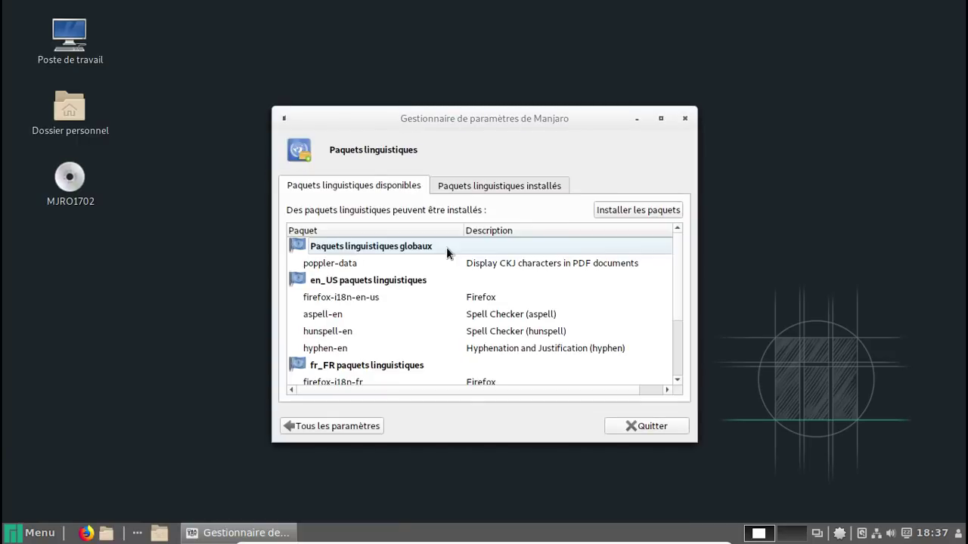
Install the missing language packages such as aspell-fr with the admin password, then quit
click(623, 215)
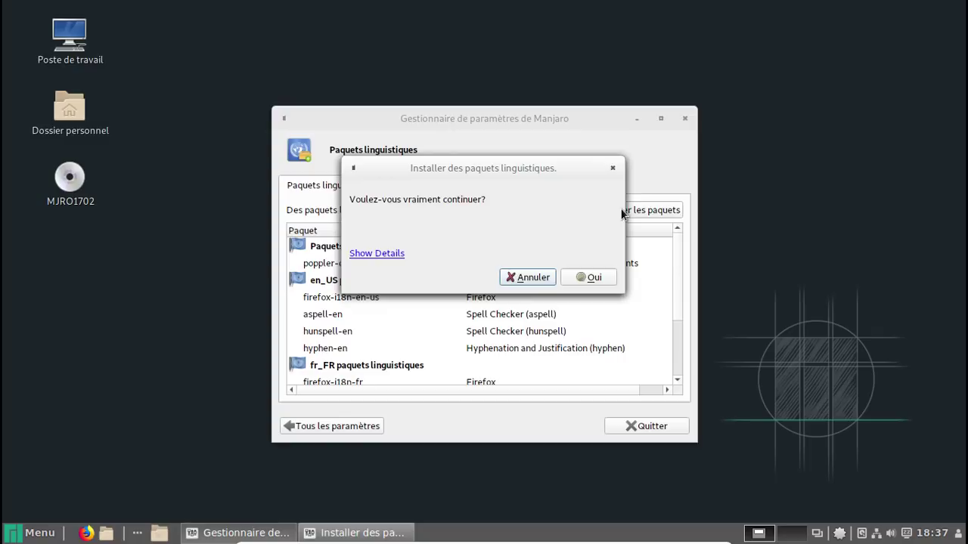
click(576, 276)
text(•••••••)
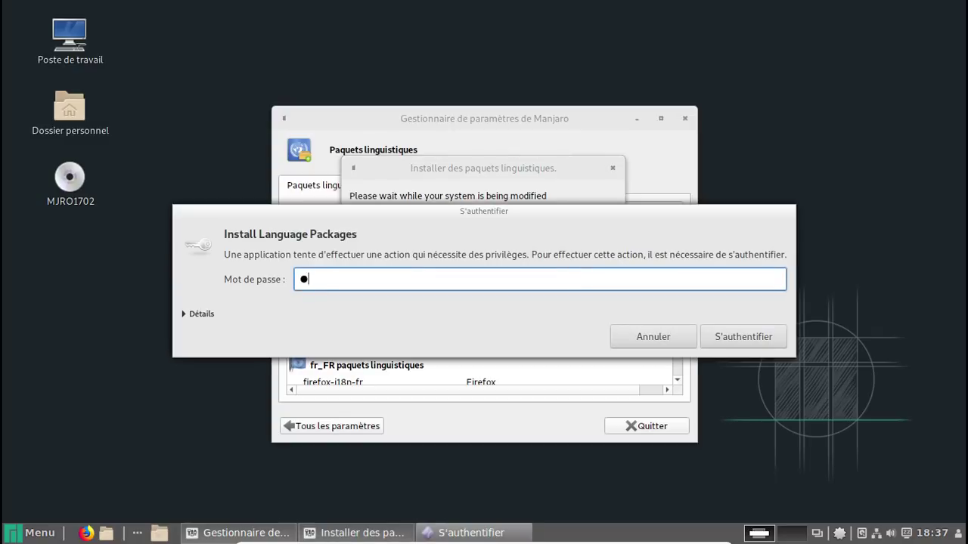
key(Return)
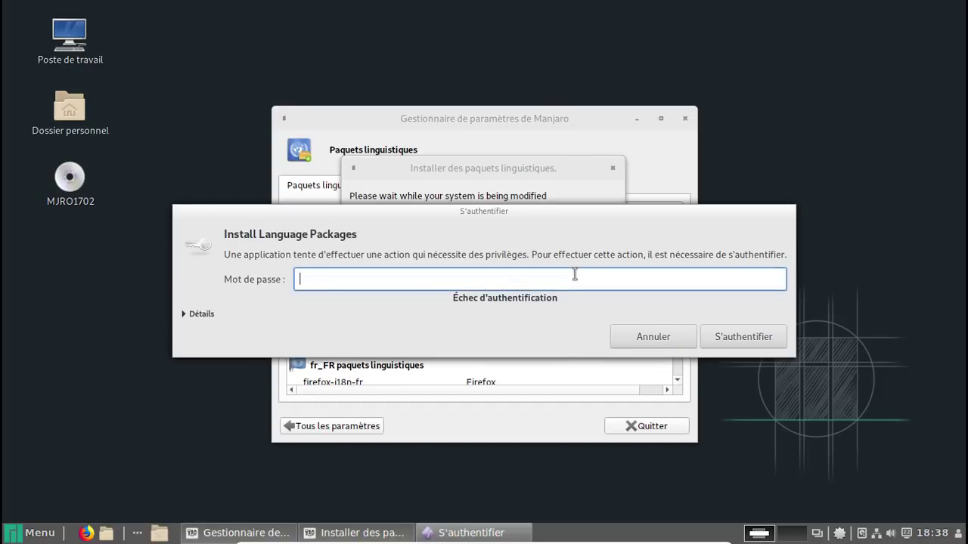
text(••••)
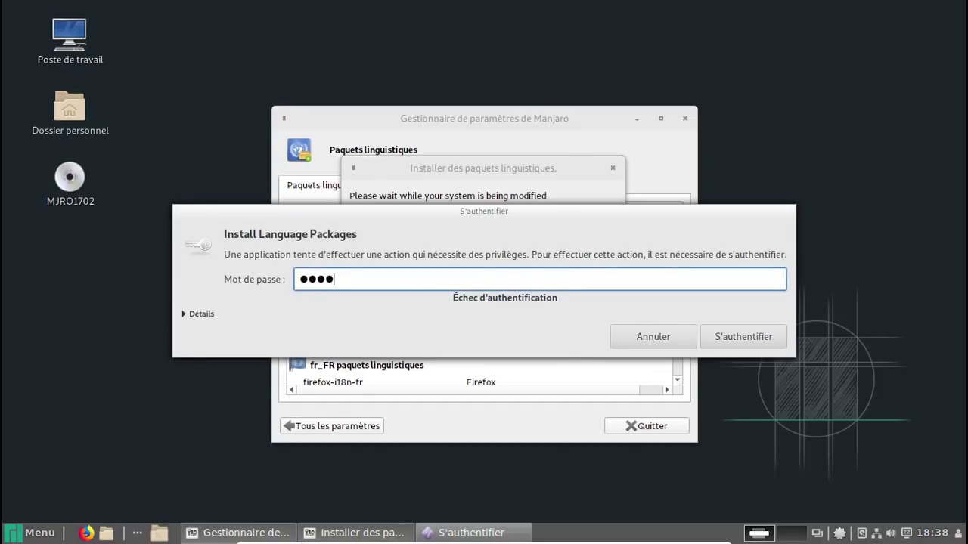
text(•)
key(BackSpace)
key(BackSpace)
key(BackSpace)
key(BackSpace)
key(BackSpace)
text(••••••••)
key(Return)
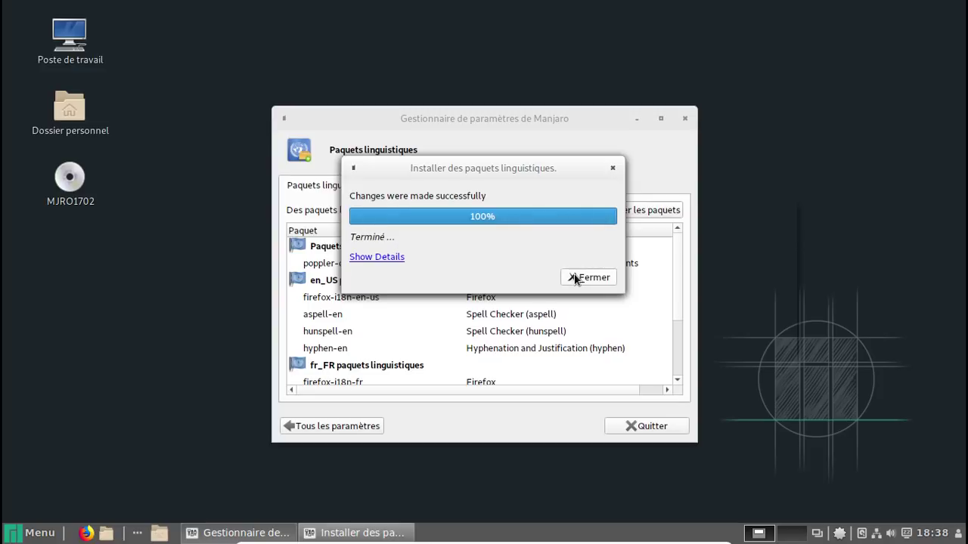
click(589, 277)
click(468, 189)
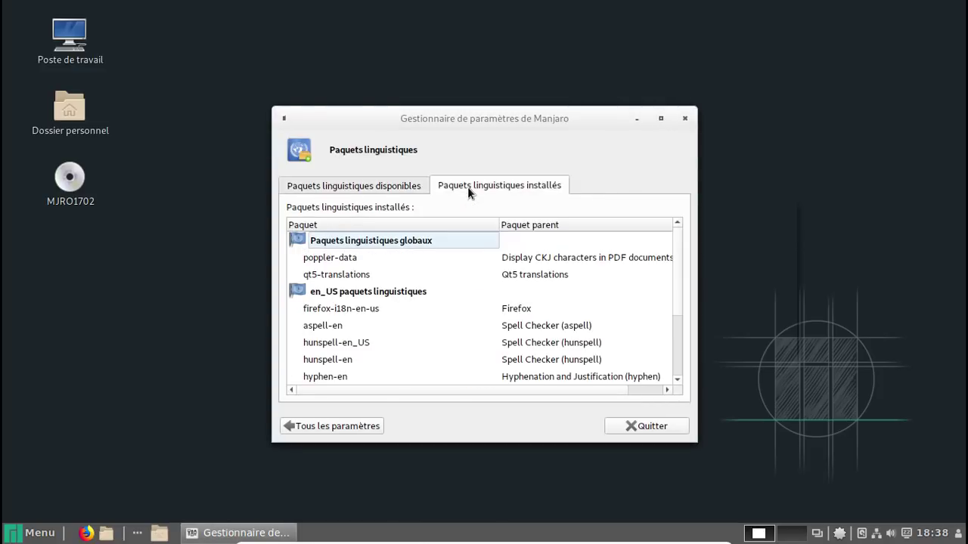
click(652, 422)
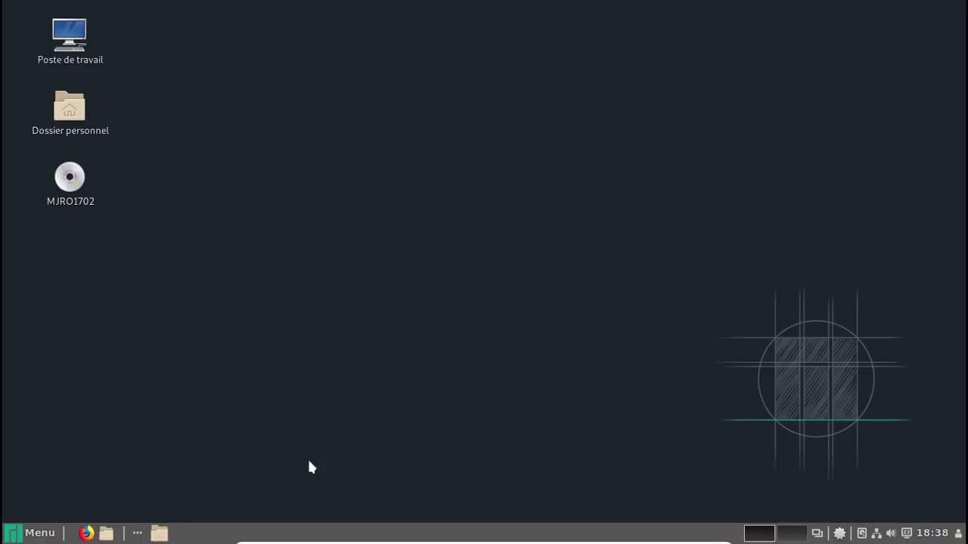
Reopen Manjaro Settings Manager via menu search 'gest' and go to its kernel page
click(4, 537)
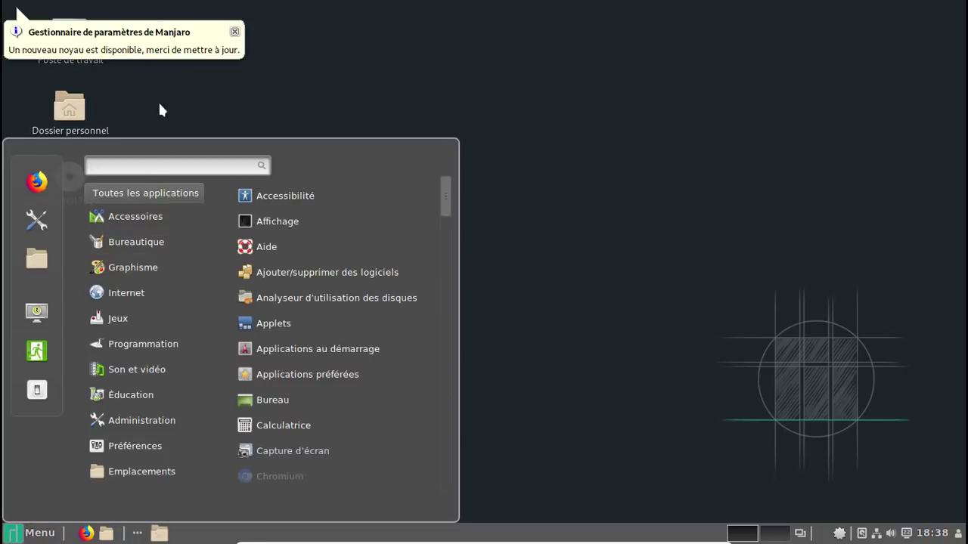
click(154, 51)
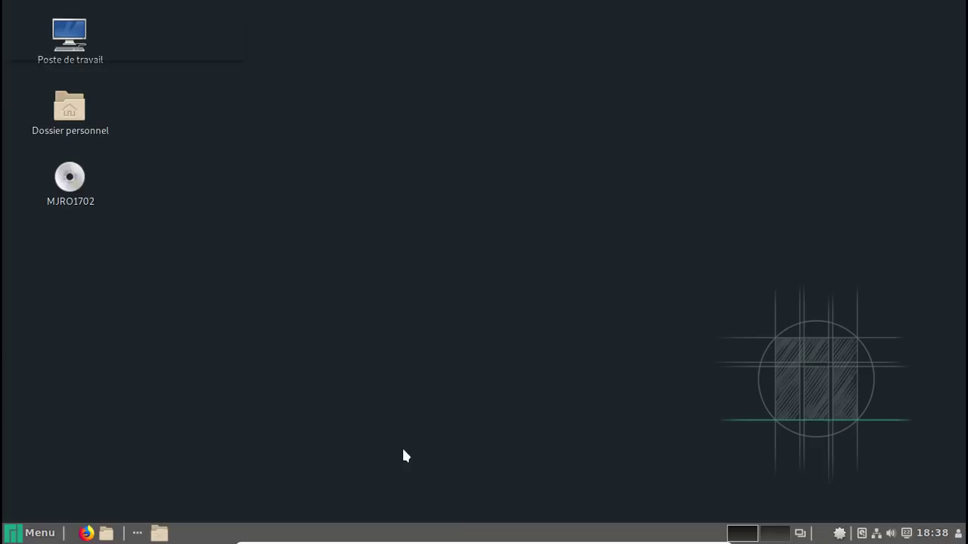
click(21, 538)
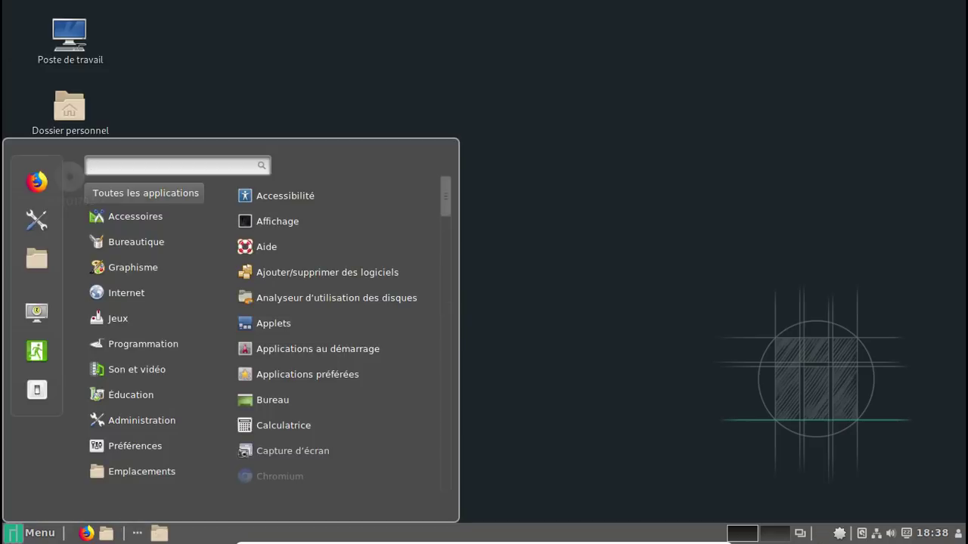
text(gest)
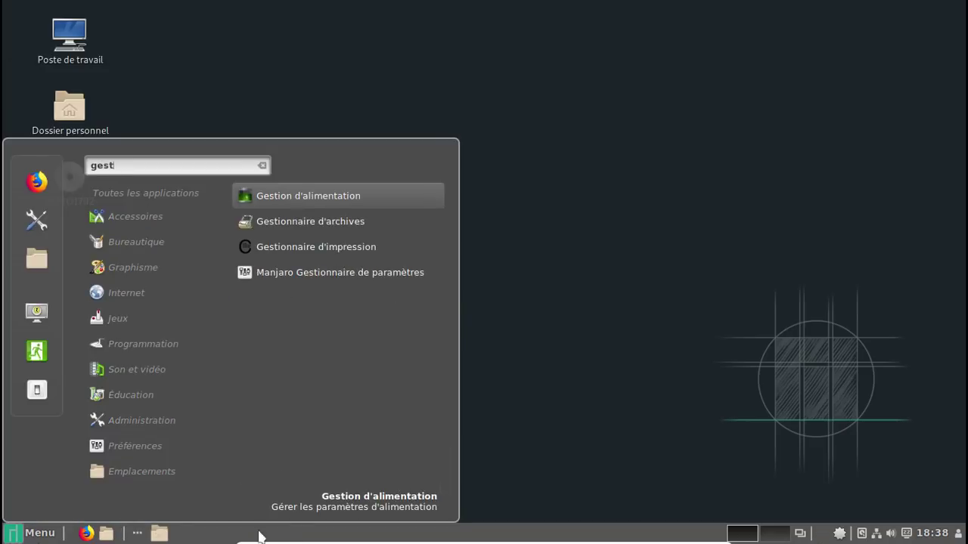
click(326, 274)
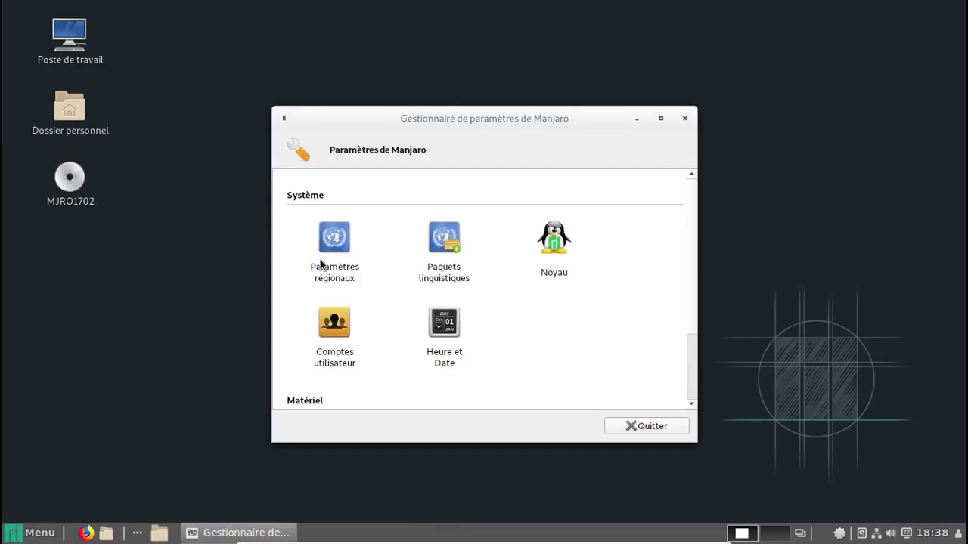
click(552, 238)
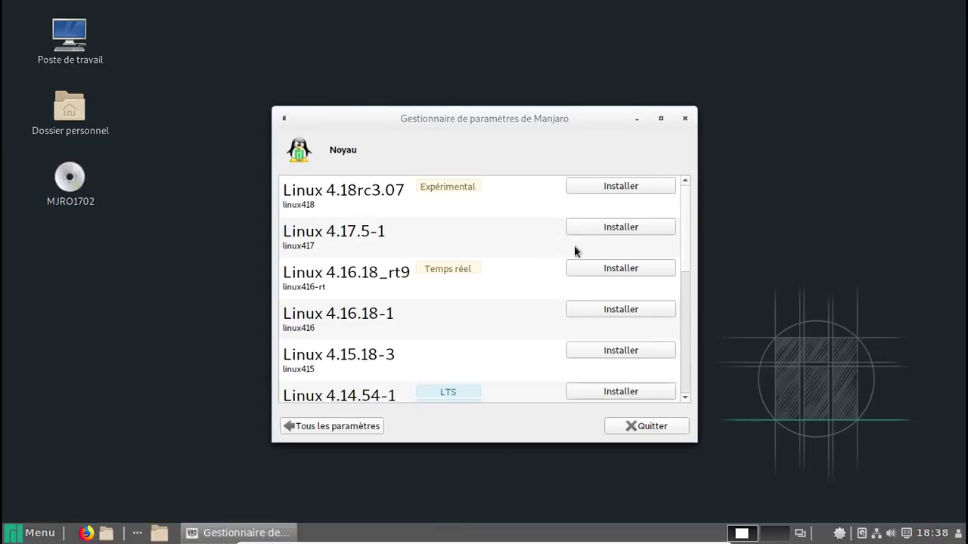
scroll(683, 208, down, 4)
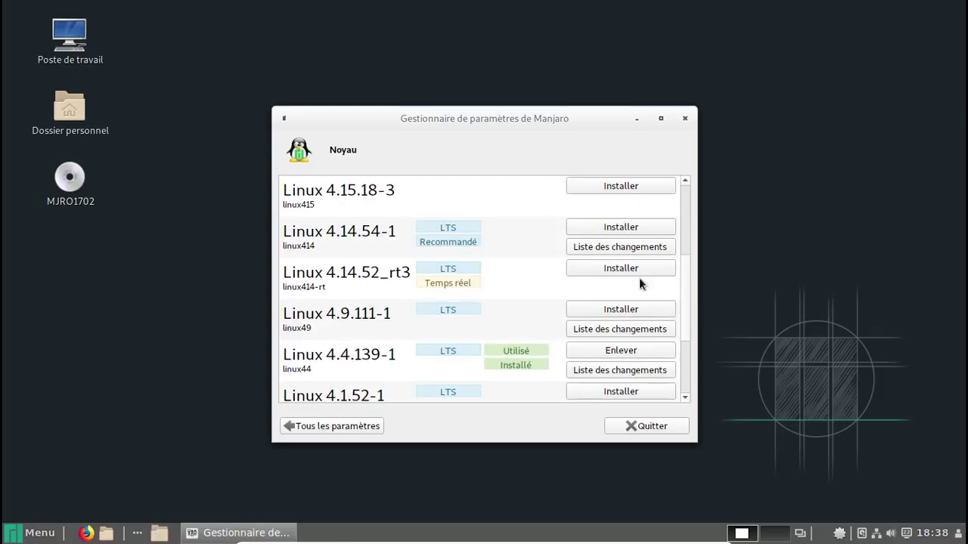
Install the Linux 4.14.54-1 LTS kernel, authorizing with the admin password
click(606, 226)
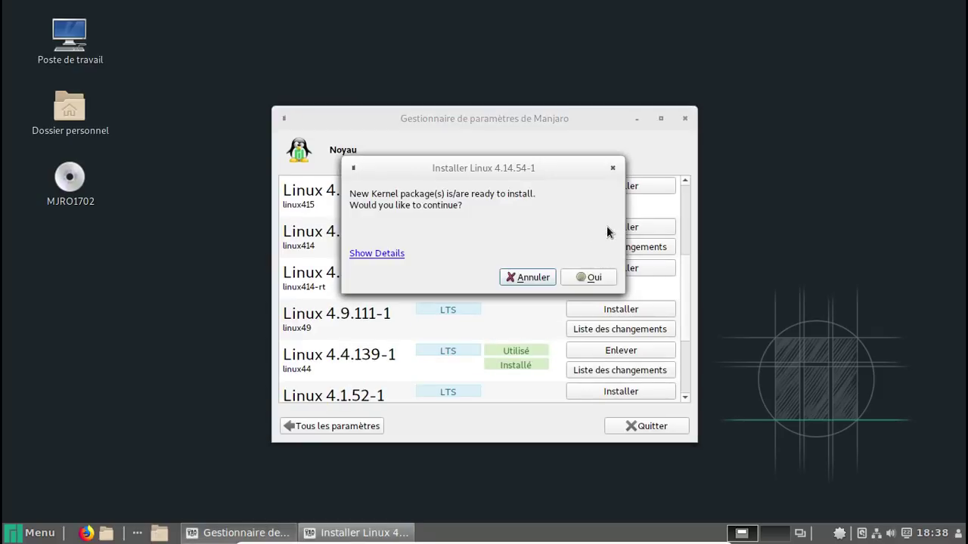
click(585, 276)
text(****)
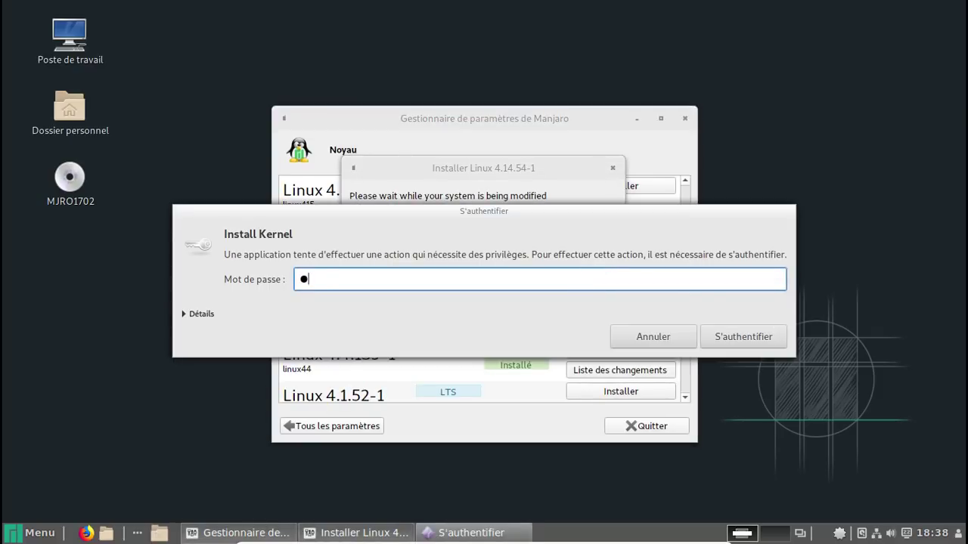
key(BackSpace)
key(BackSpace)
key(BackSpace)
key(BackSpace)
text(********)
key(Return)
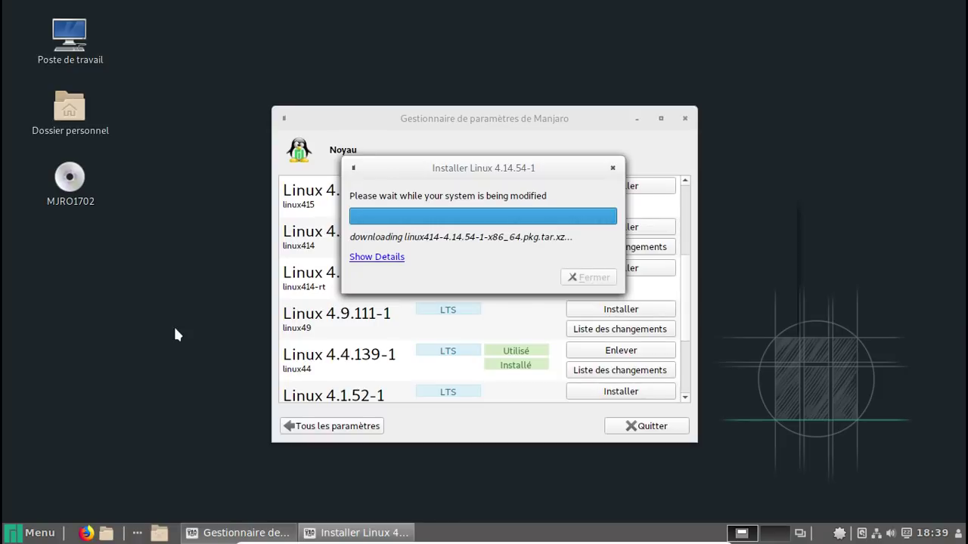
click(28, 531)
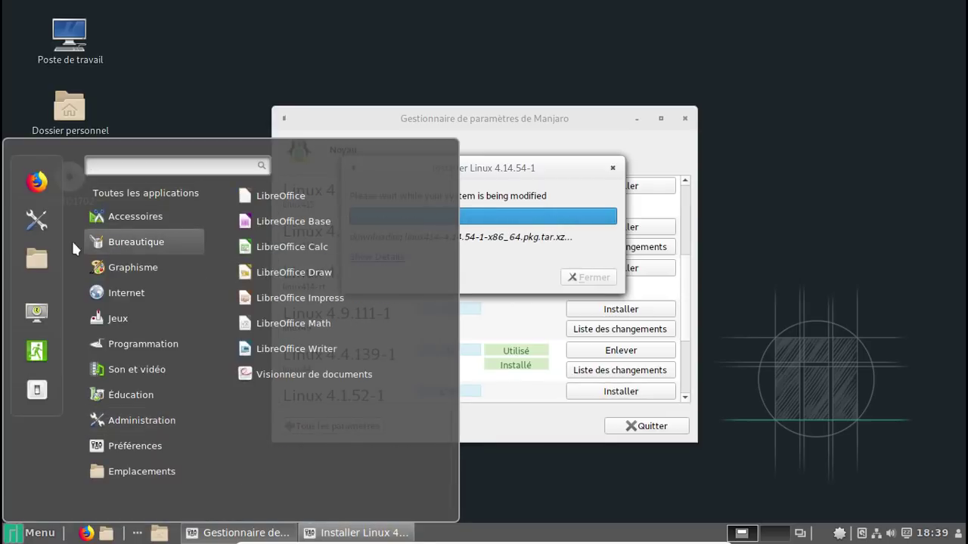
Open Cinnamon System Settings at the Thèmes page
mouse_move(114, 220)
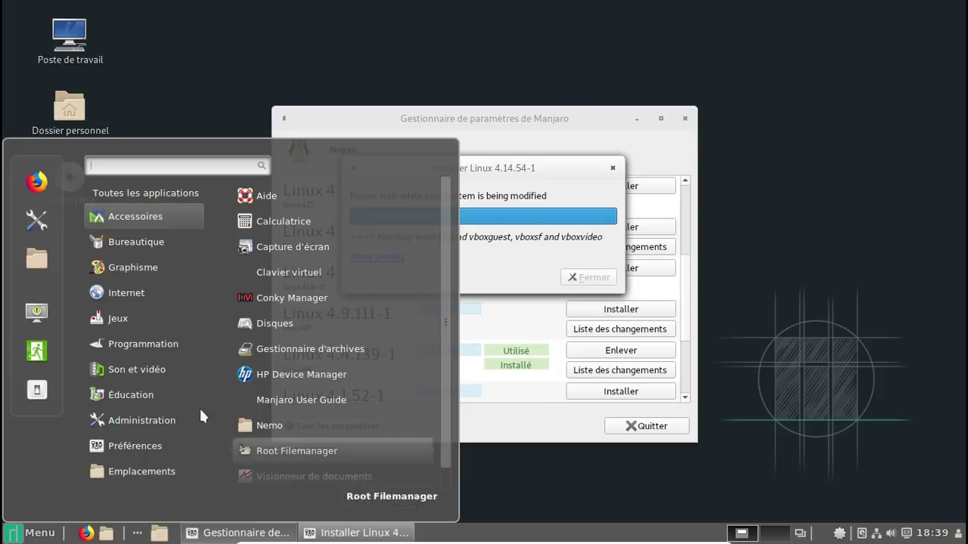
click(37, 222)
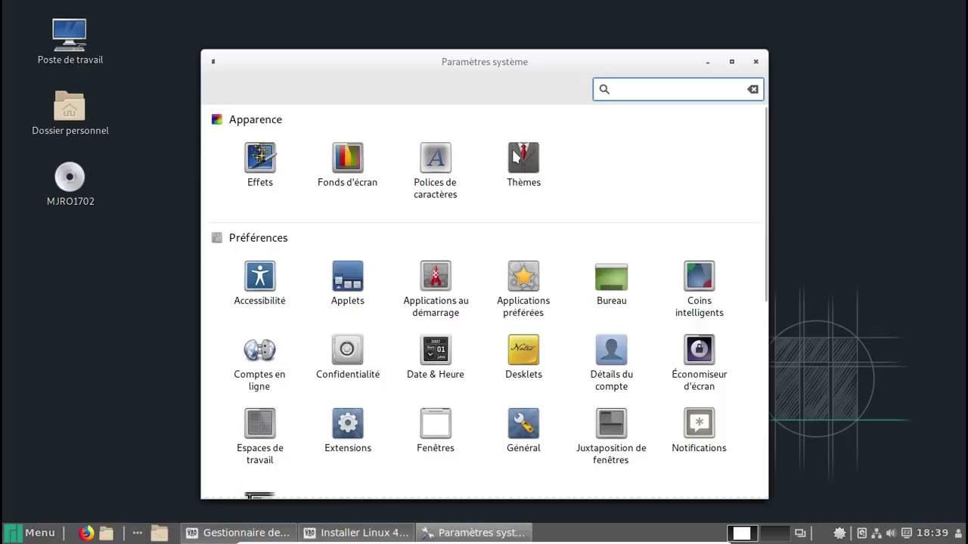
click(517, 156)
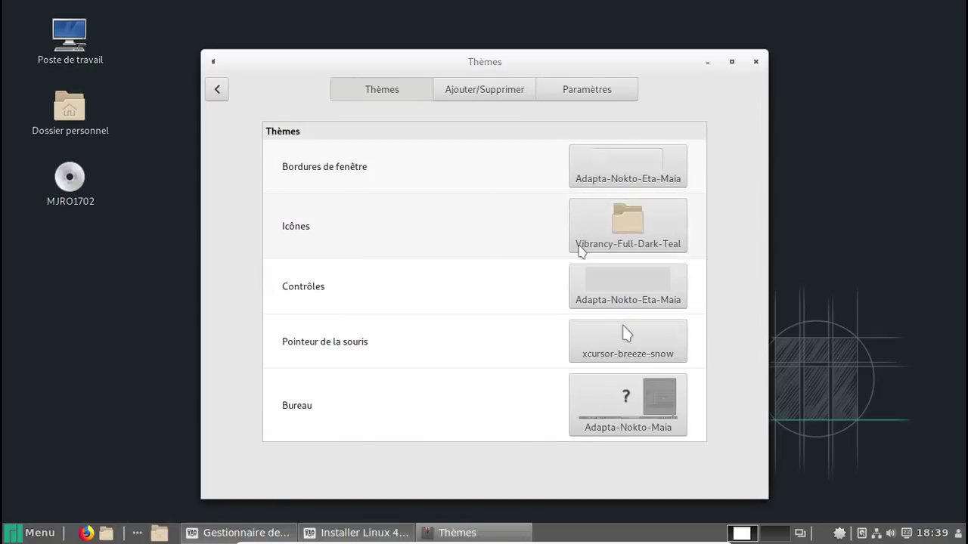
Browse icon themes like Faenza-Dark and Adwaita, keeping Vibrancy-Full-Dark-Teal selected
click(641, 231)
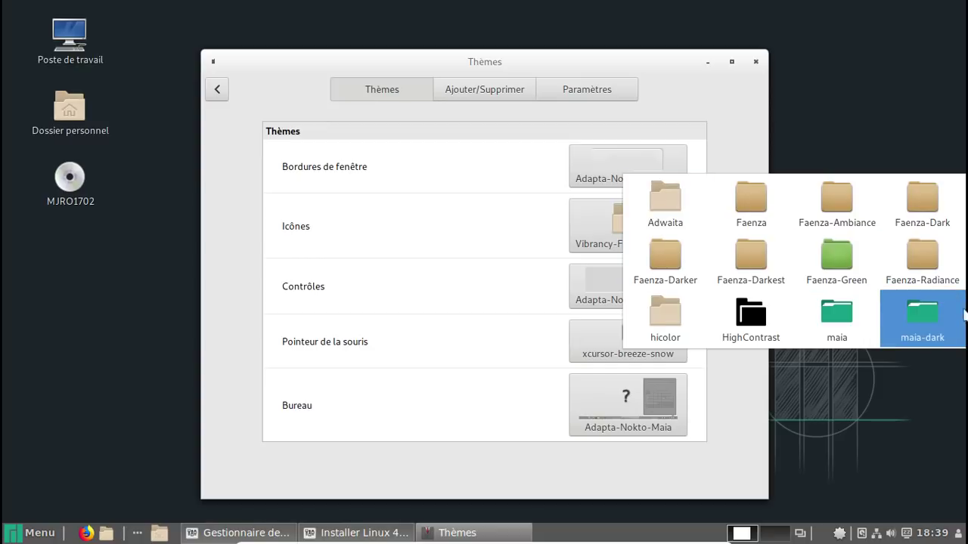
click(496, 222)
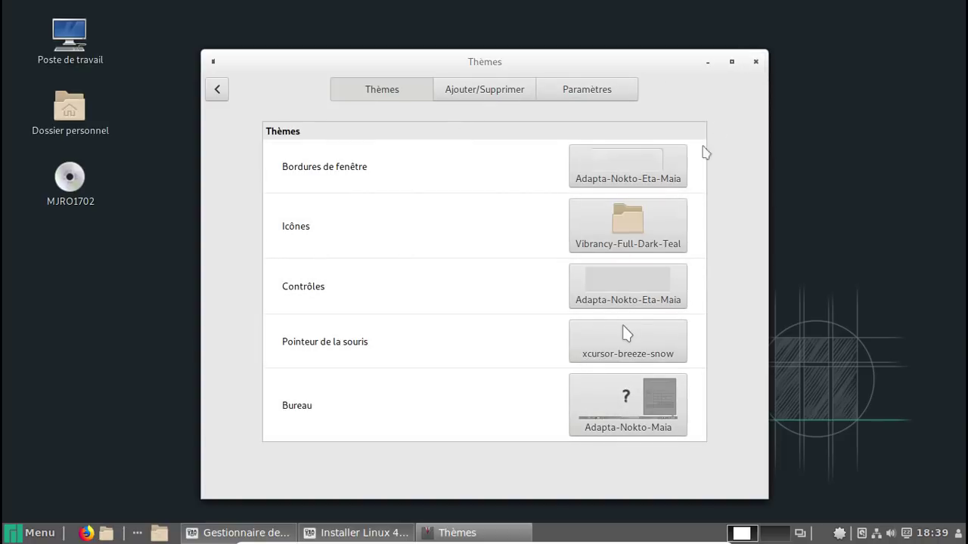
click(668, 228)
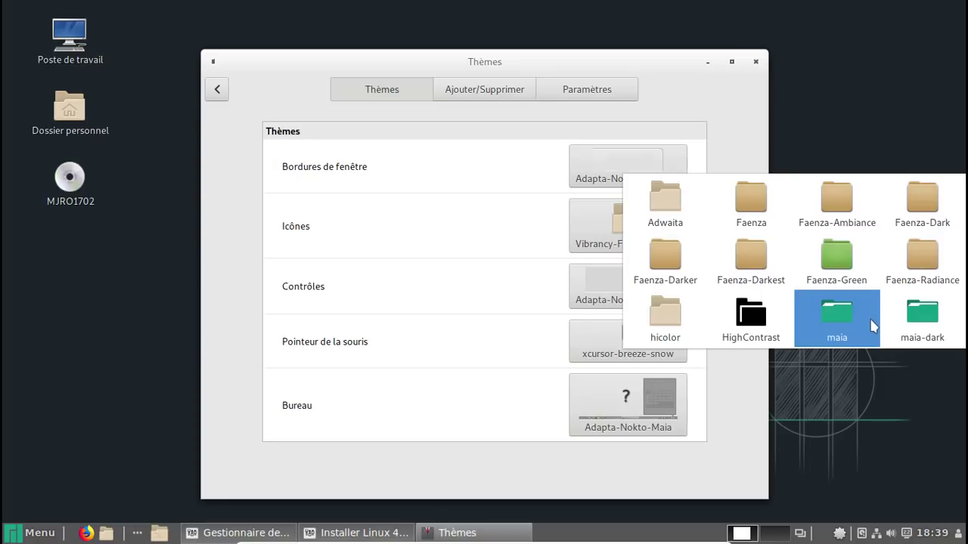
key(Up)
key(Up)
key(Right)
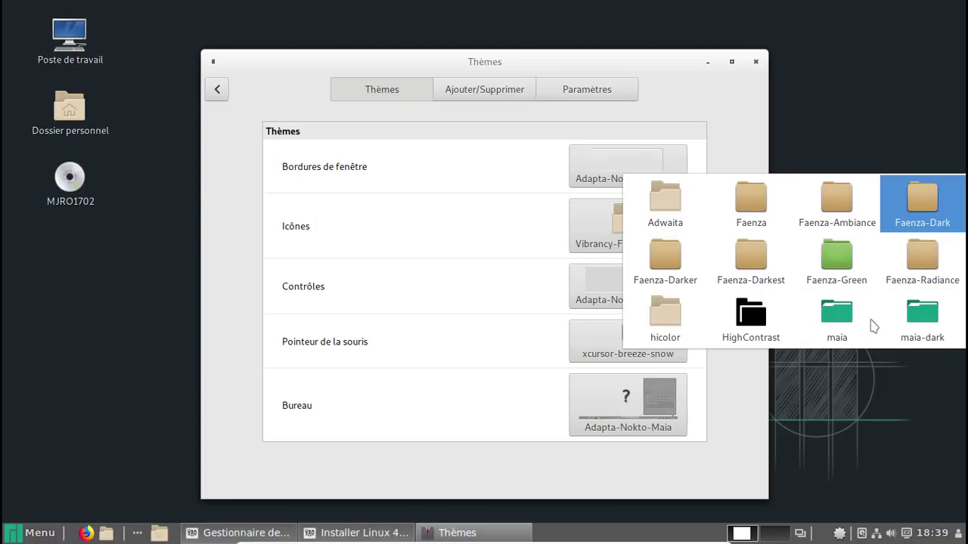
key(Left)
key(Left)
key(Left)
key(Escape)
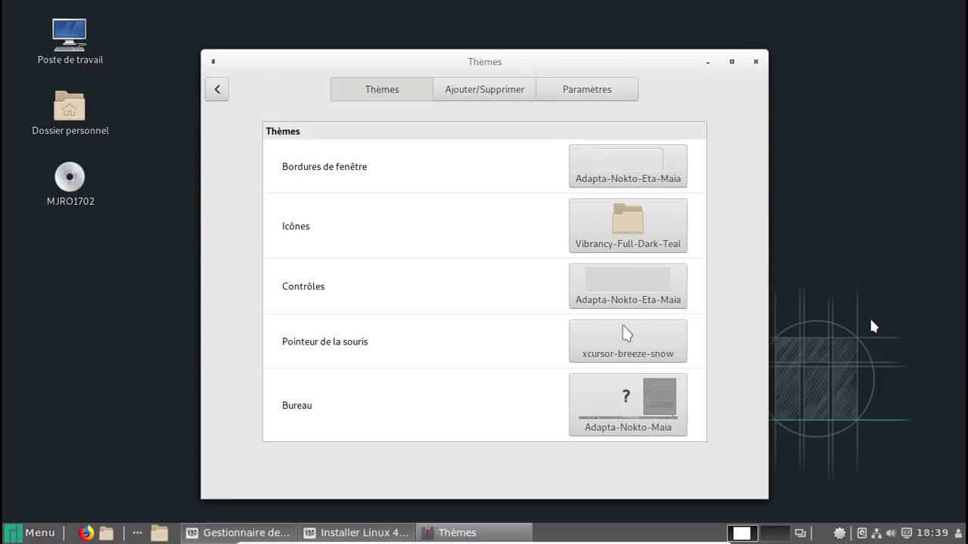
drag(557, 58, 316, 58)
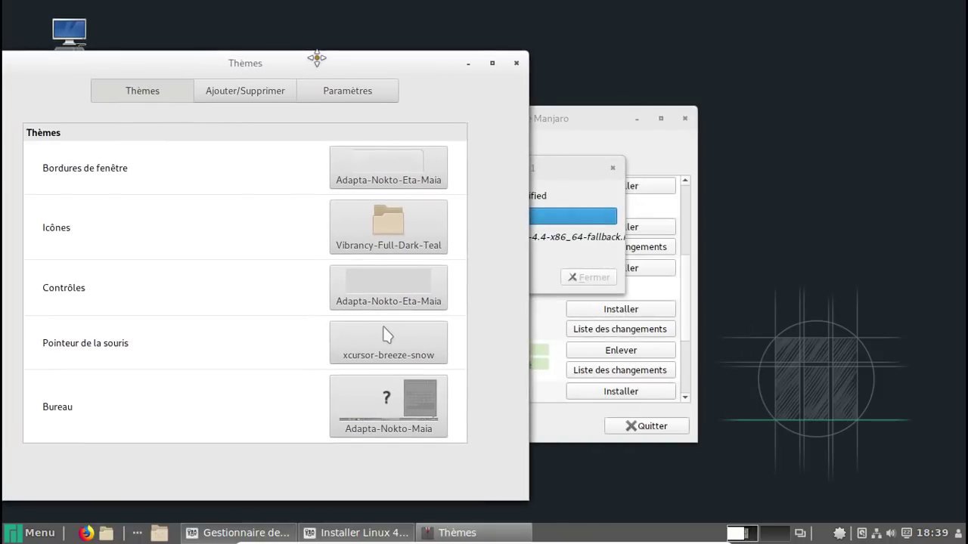
click(366, 219)
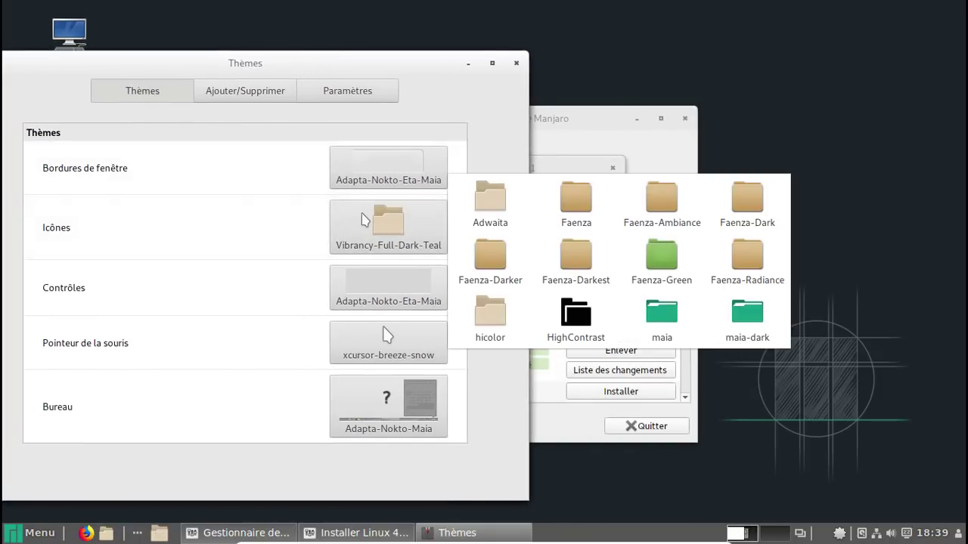
click(707, 322)
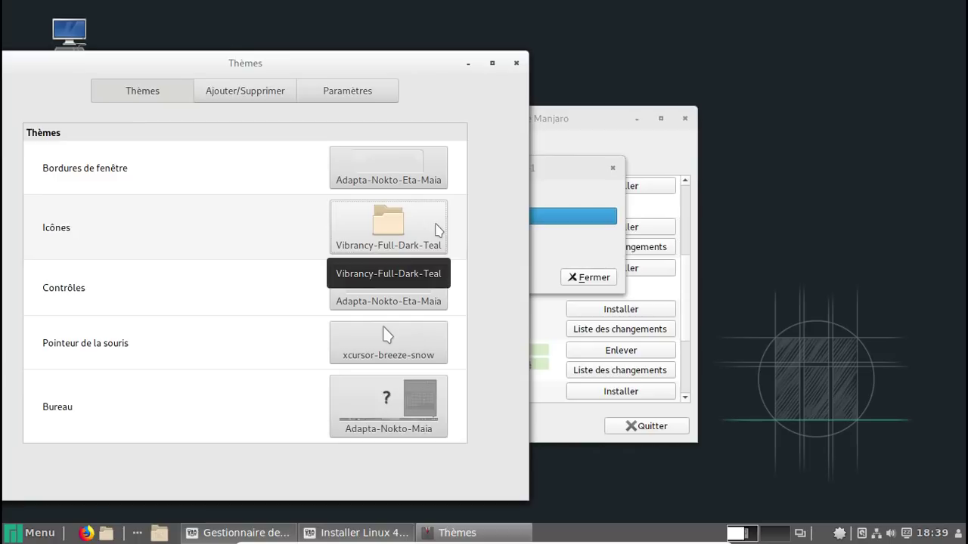
drag(294, 67, 501, 58)
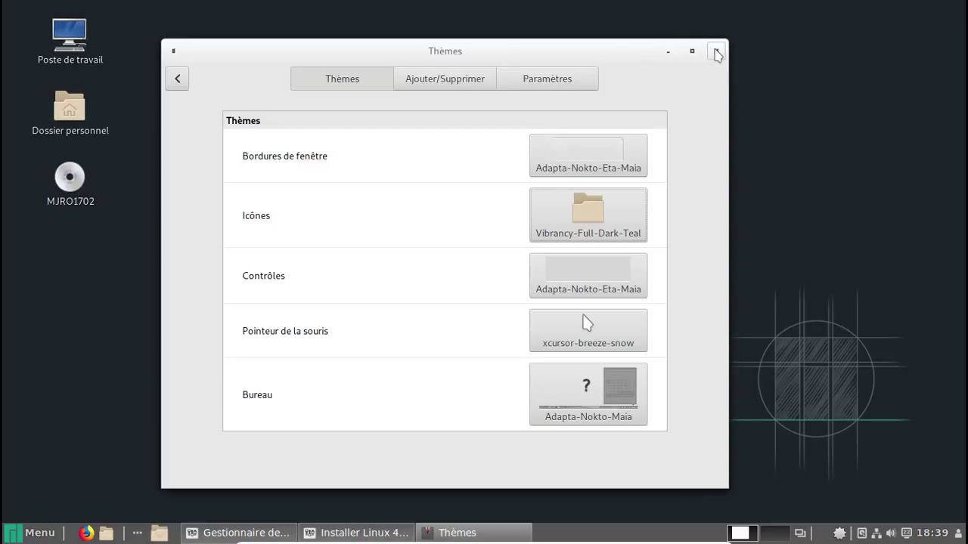
Close the Thèmes window, the finished kernel installer dialog, and Manjaro Settings Manager
click(715, 51)
click(577, 277)
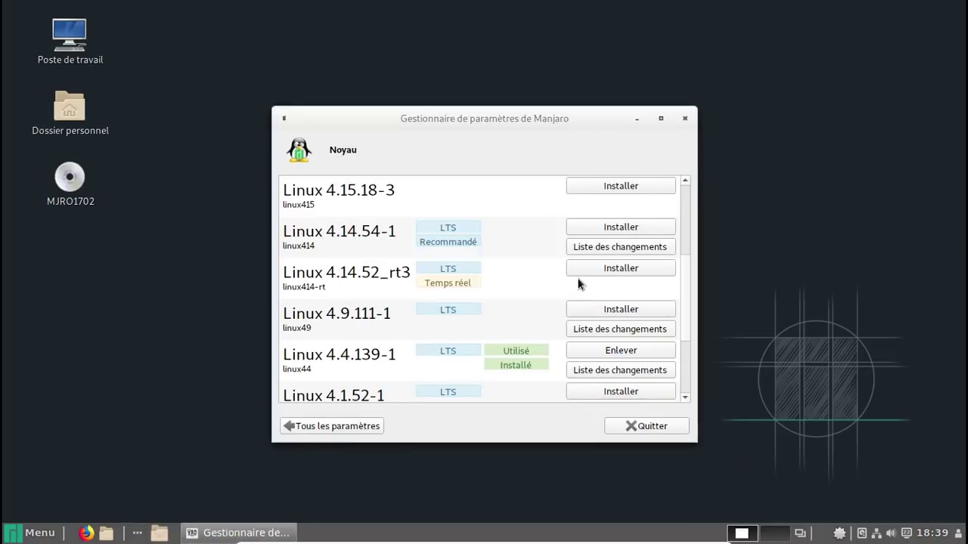
click(635, 426)
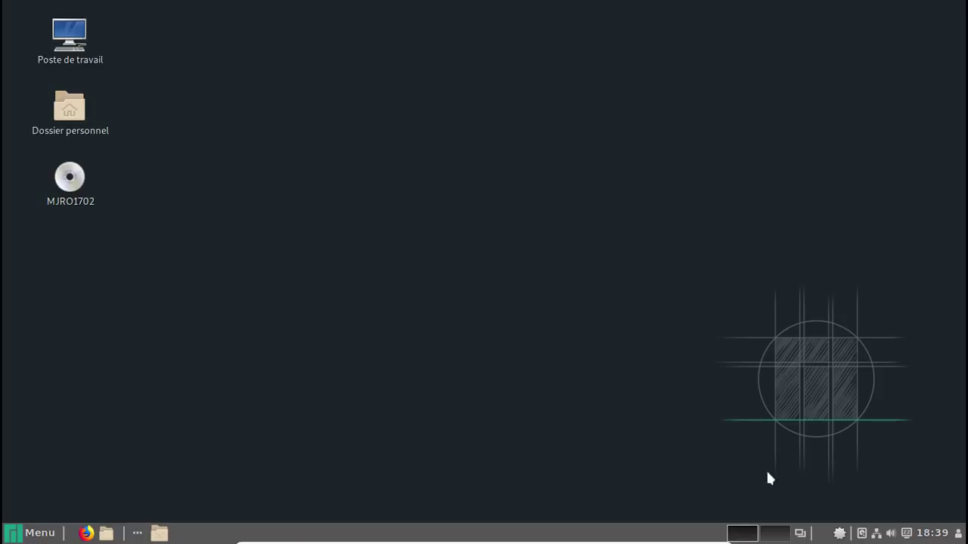
right_click(841, 537)
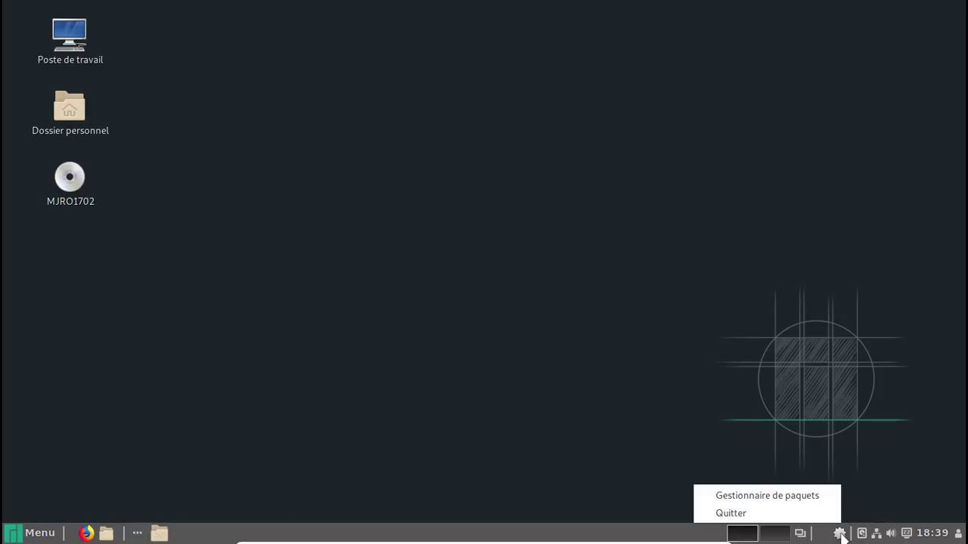
Install vibrancy-icons-teal and arc-gtk-theme from the package manager, authorizing with the password
click(808, 500)
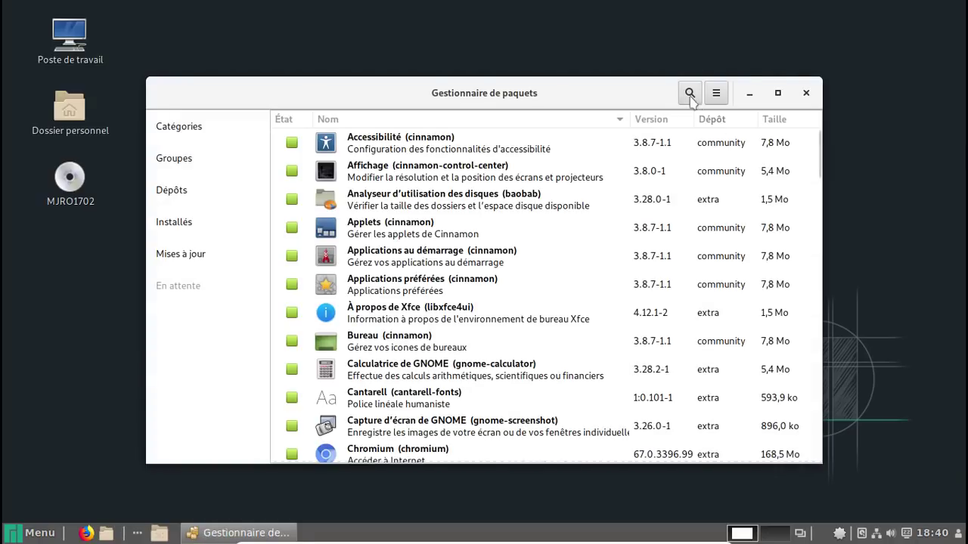
click(689, 93)
text(vir)
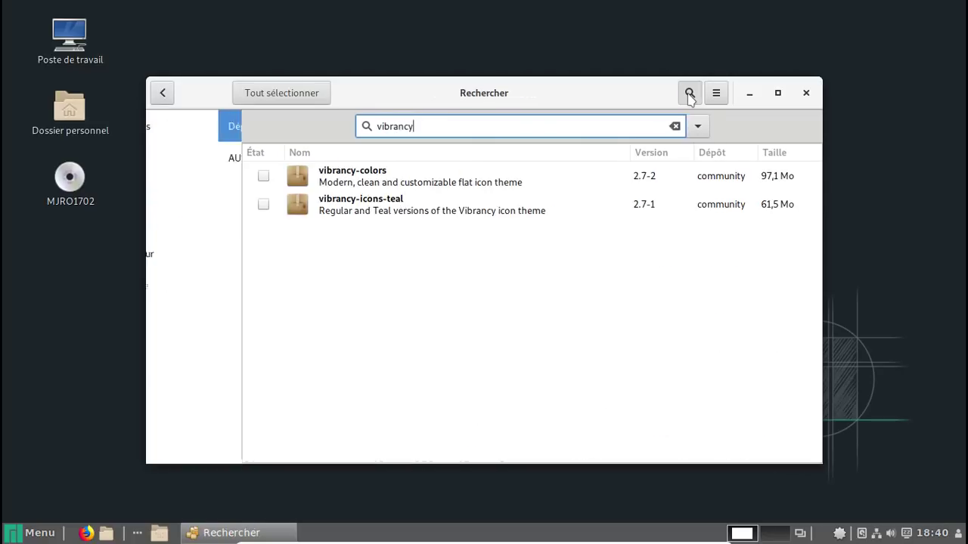
click(168, 205)
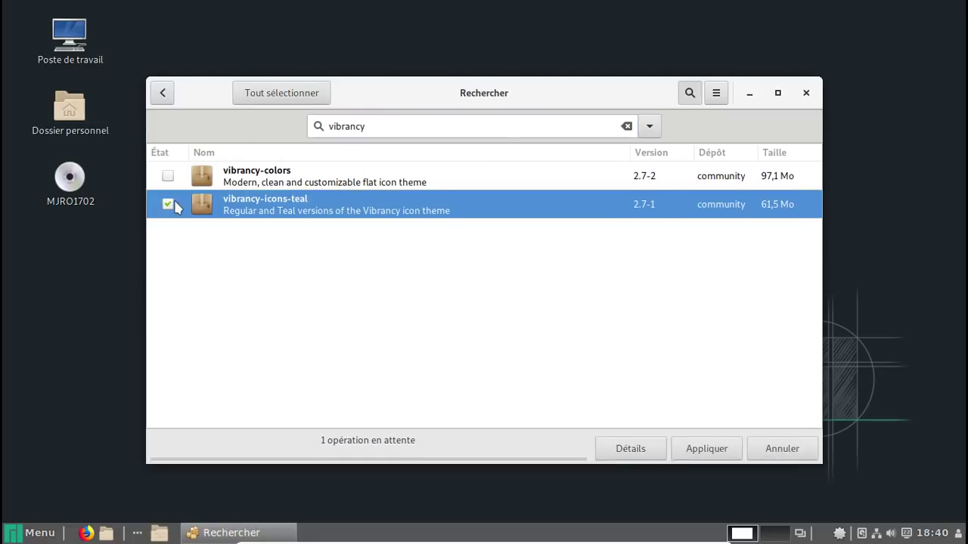
double_click(394, 127)
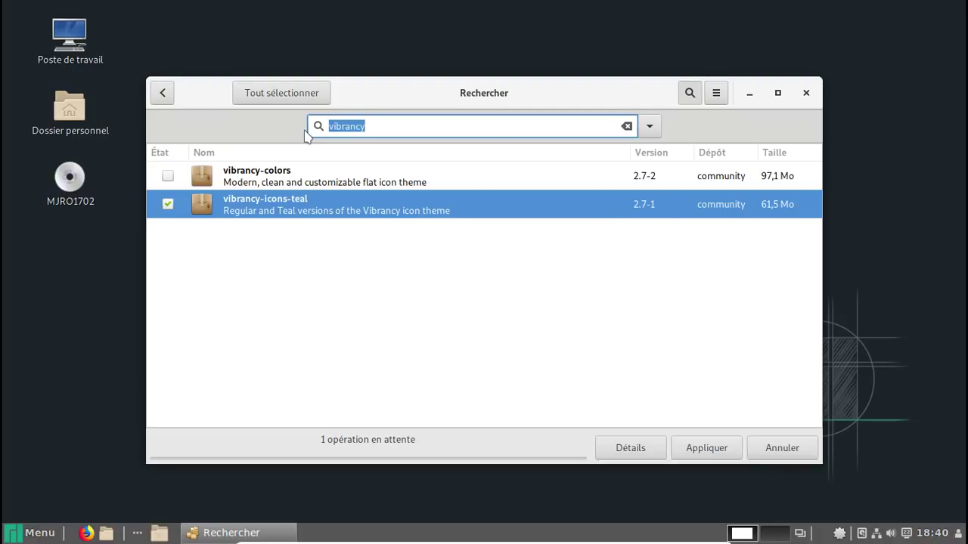
text(arc)
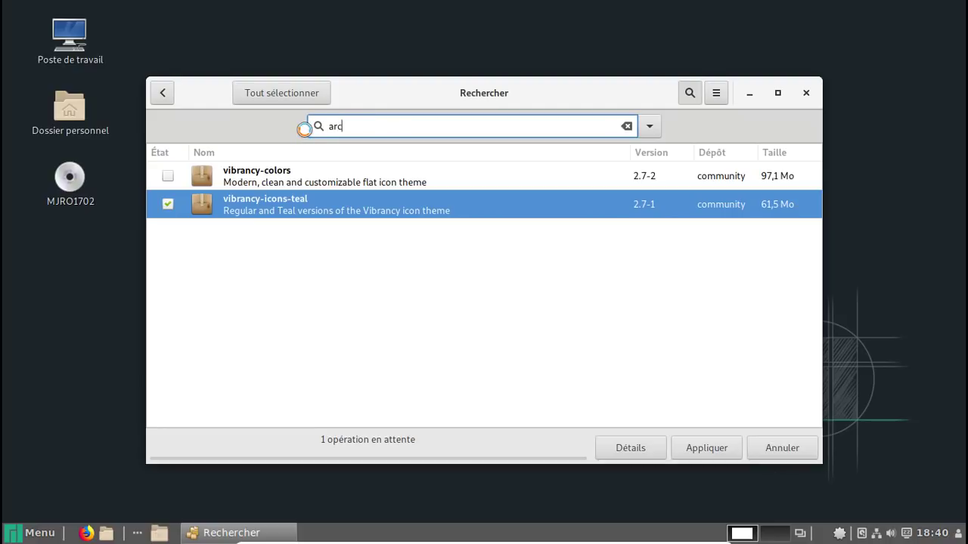
click(168, 177)
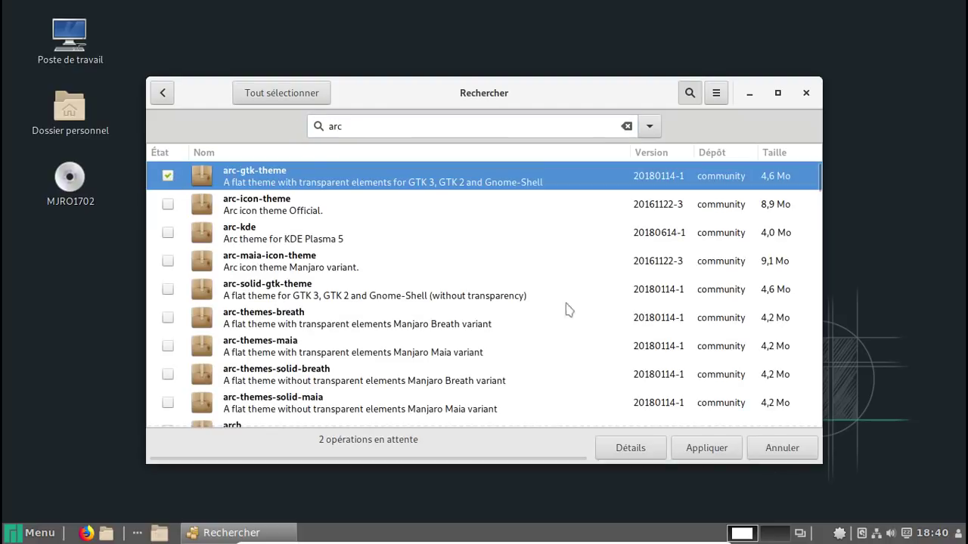
click(720, 452)
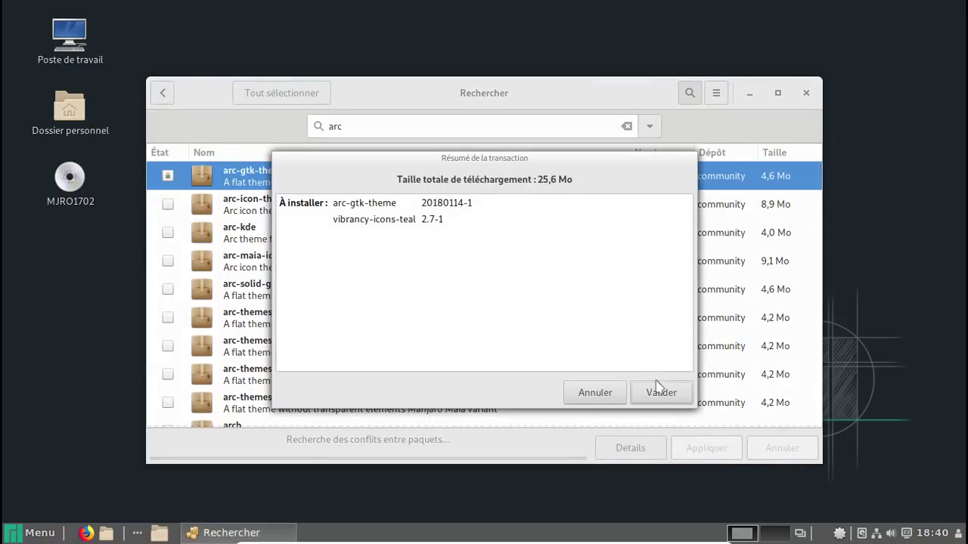
click(658, 391)
text(m)
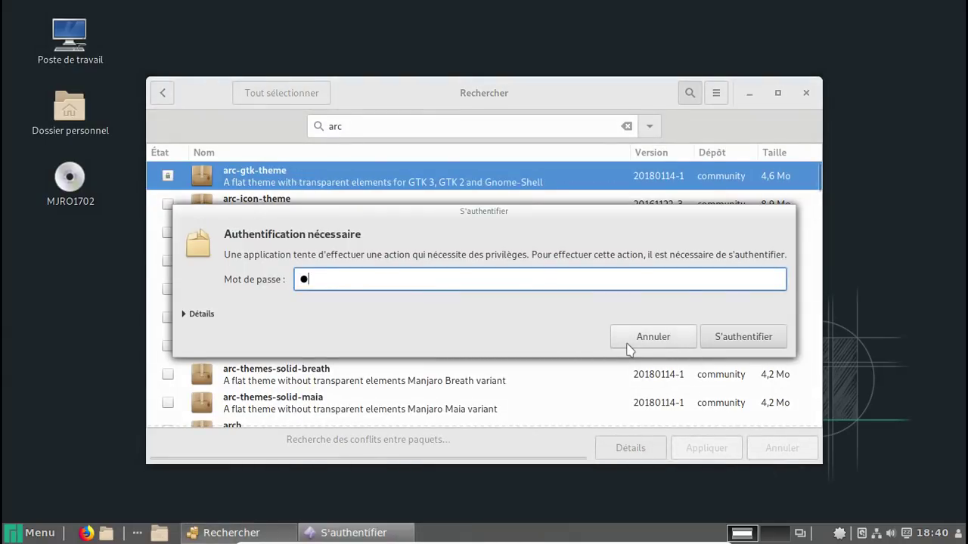
text(anjaro)
key(Return)
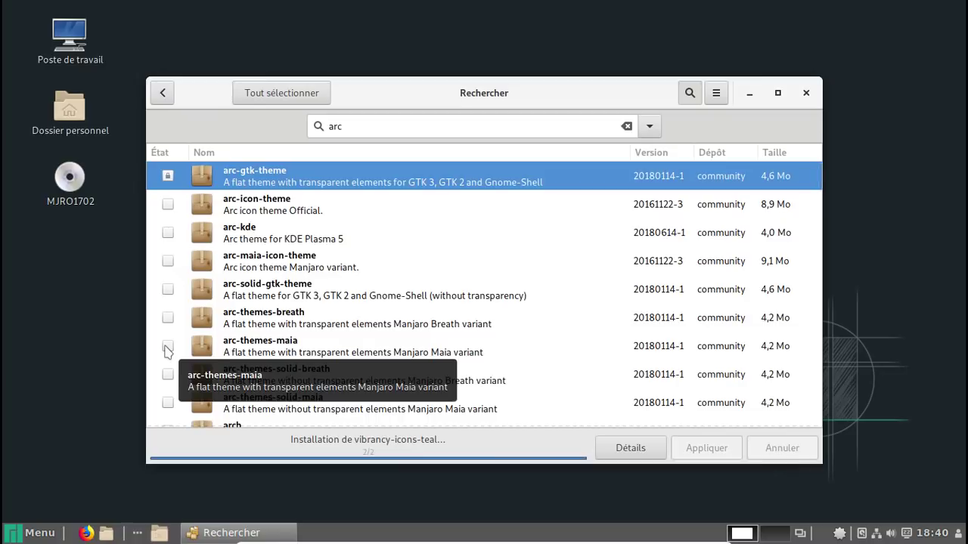
Install arc-themes-maia as well, then close the package manager
scroll(453, 317, down, 1)
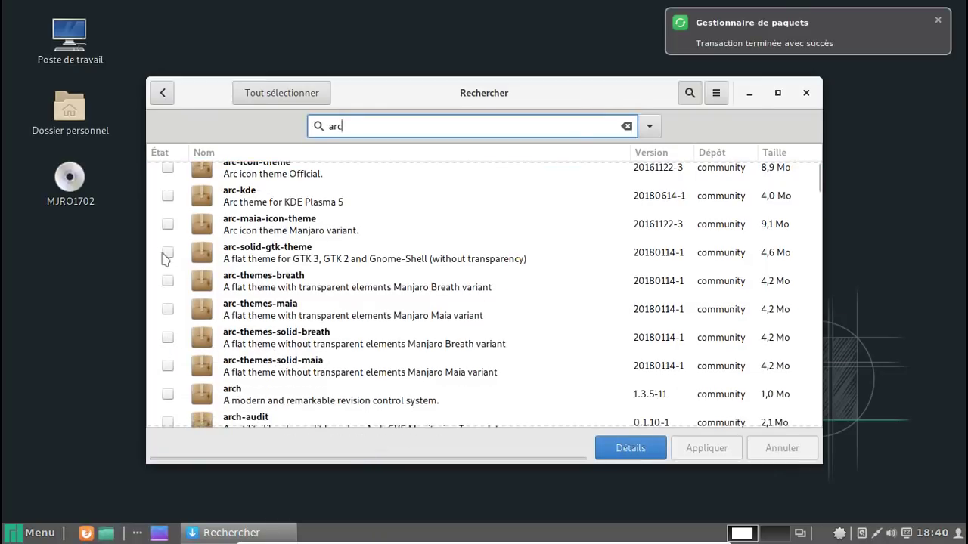
click(168, 309)
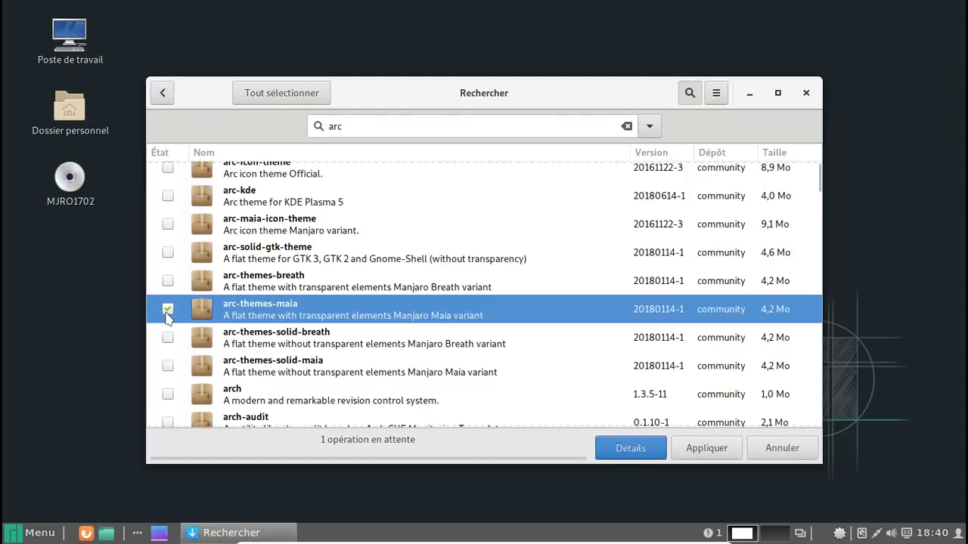
click(706, 447)
click(662, 395)
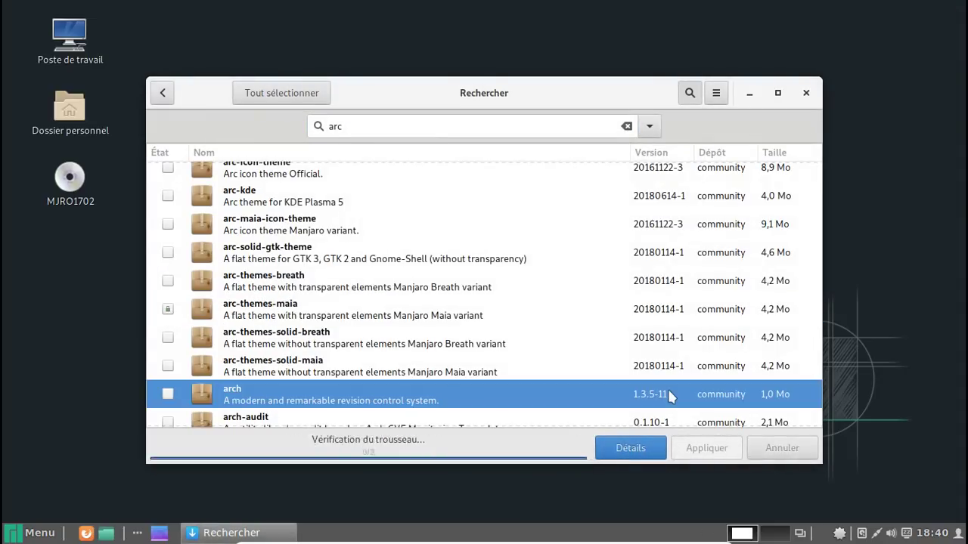
click(805, 93)
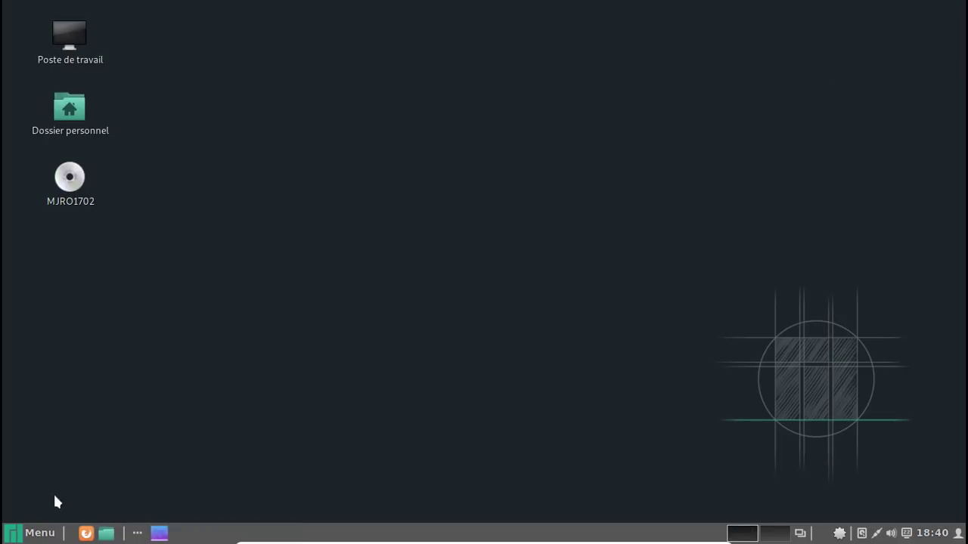
Open System Settings from the application menu and scroll to the Matériel section
click(23, 534)
text(app)
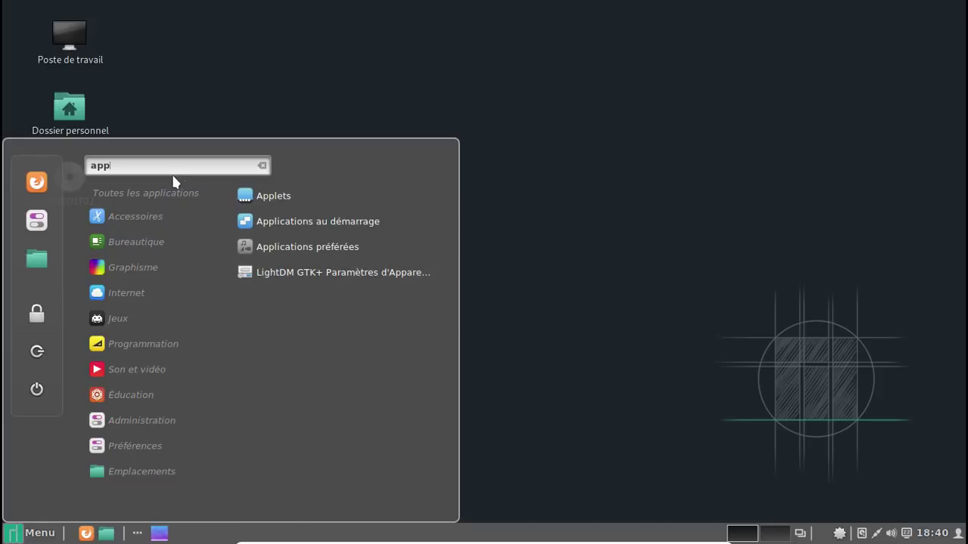
key(BackSpace)
key(BackSpace)
key(BackSpace)
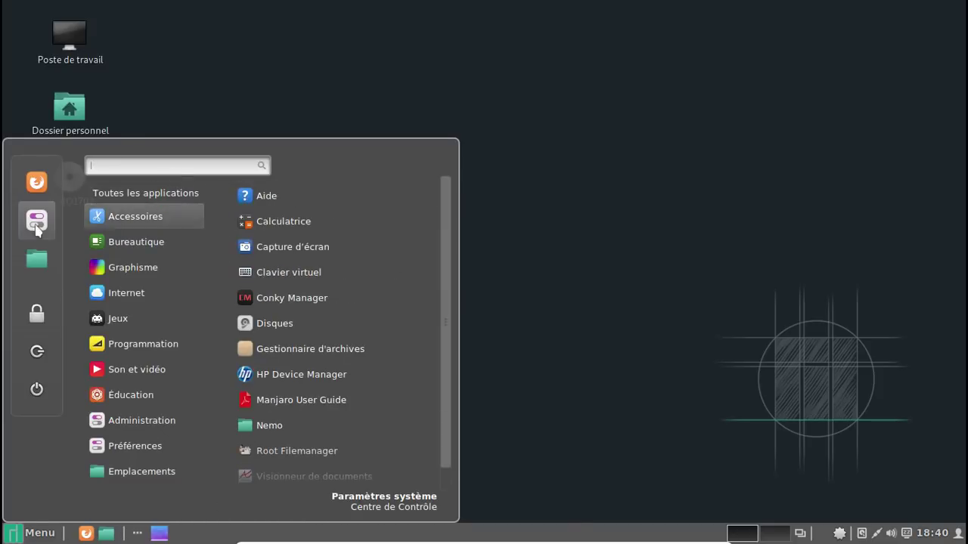
click(33, 223)
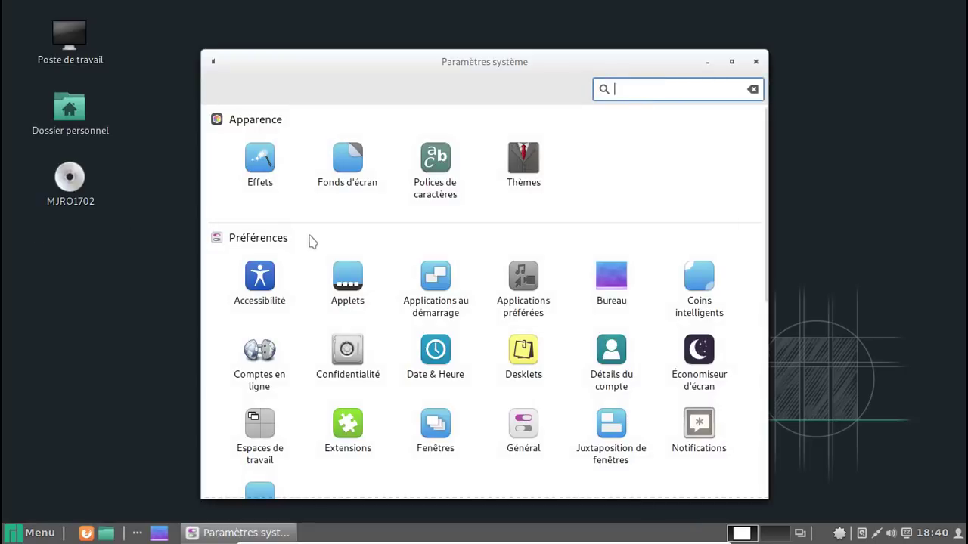
scroll(500, 266, down, 3)
scroll(500, 266, down, 3)
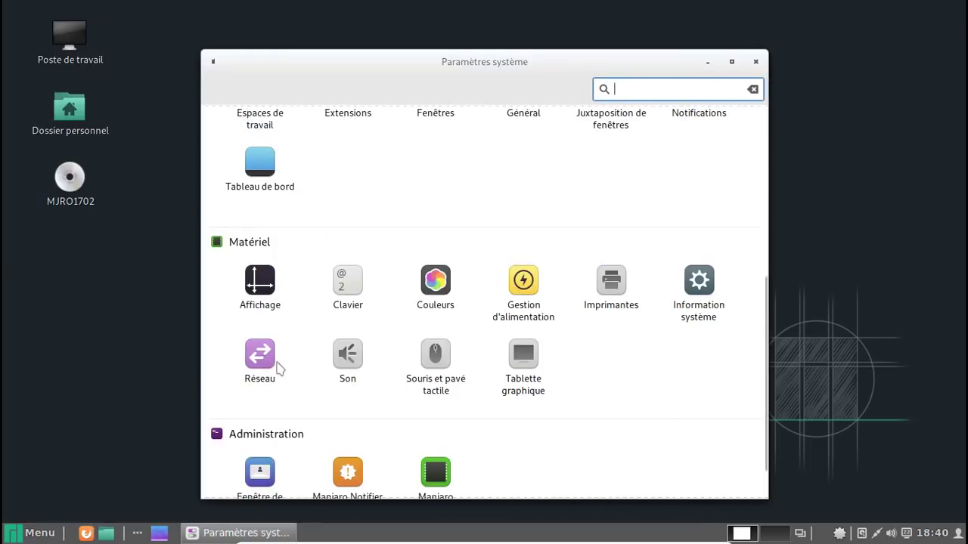
scroll(342, 347, down, 1)
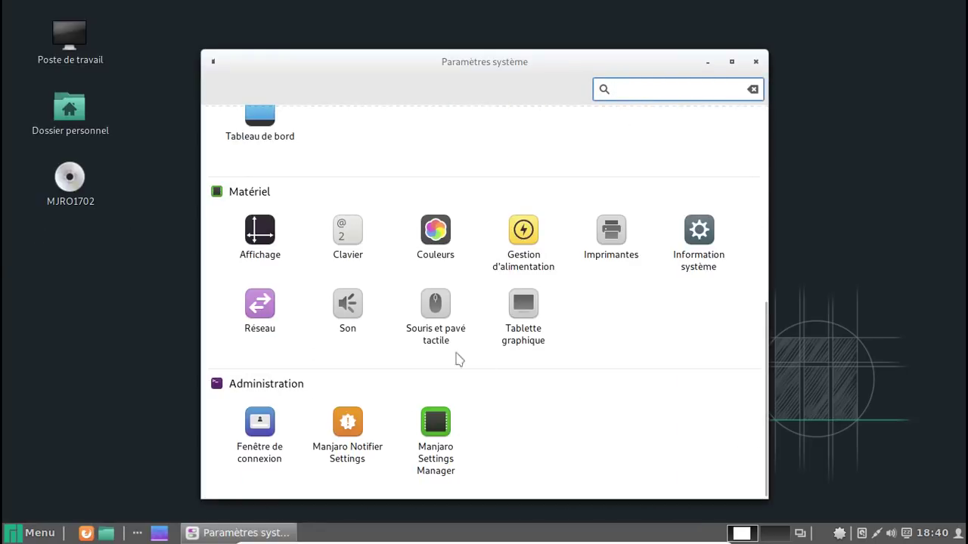
scroll(581, 275, up, 2)
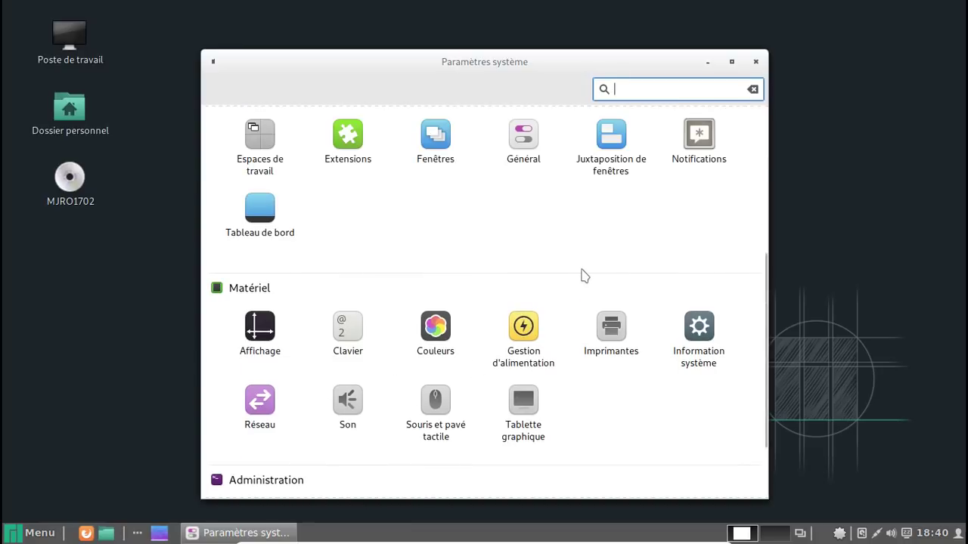
View Information système (kernel 4.4.139-1-MANJARO, Cinnamon 3.8.7) and return to the overview
click(697, 327)
scroll(696, 333, down, 2)
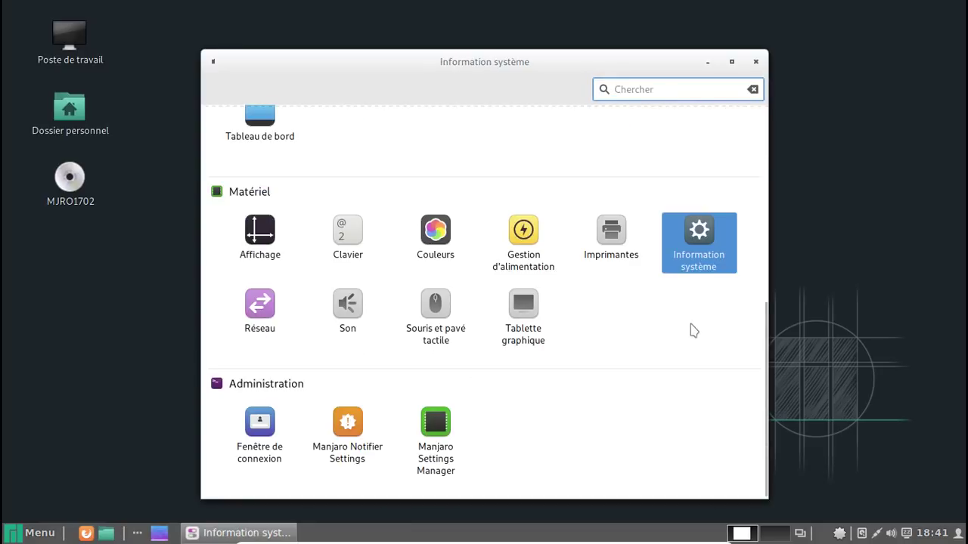
click(705, 257)
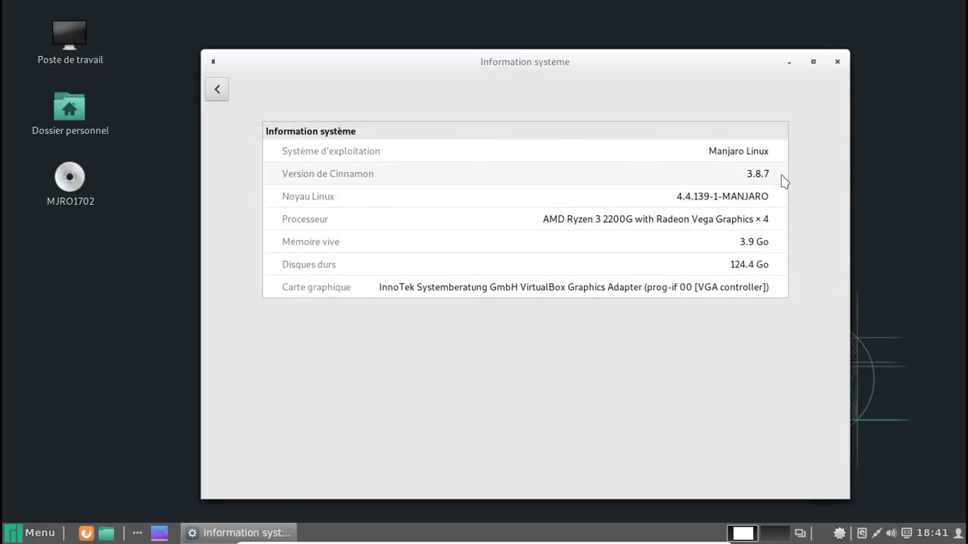
click(217, 90)
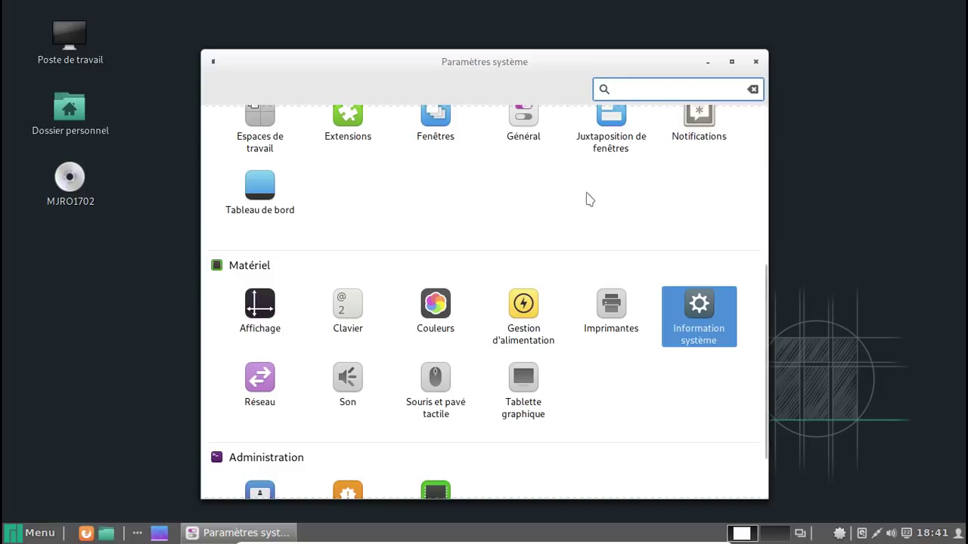
scroll(587, 199, up, 3)
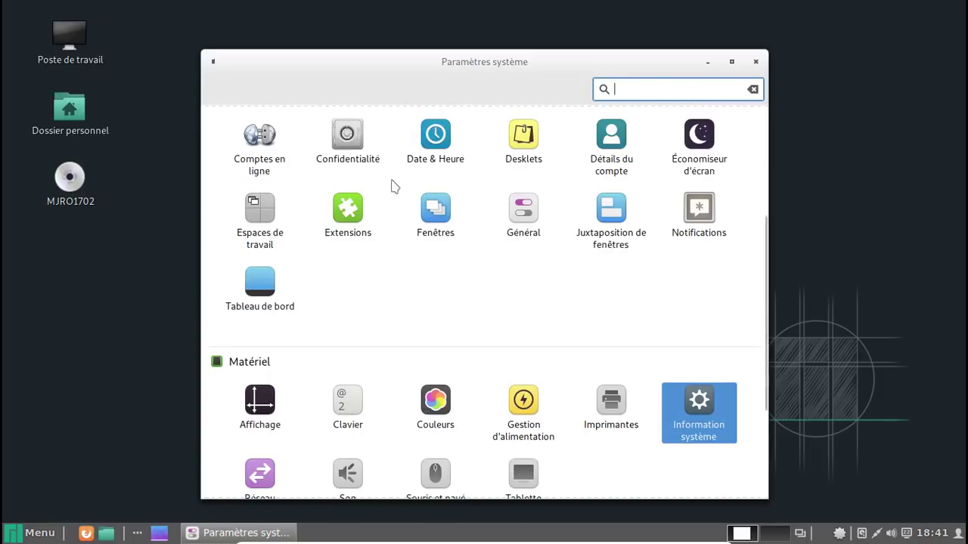
scroll(539, 165, up, 6)
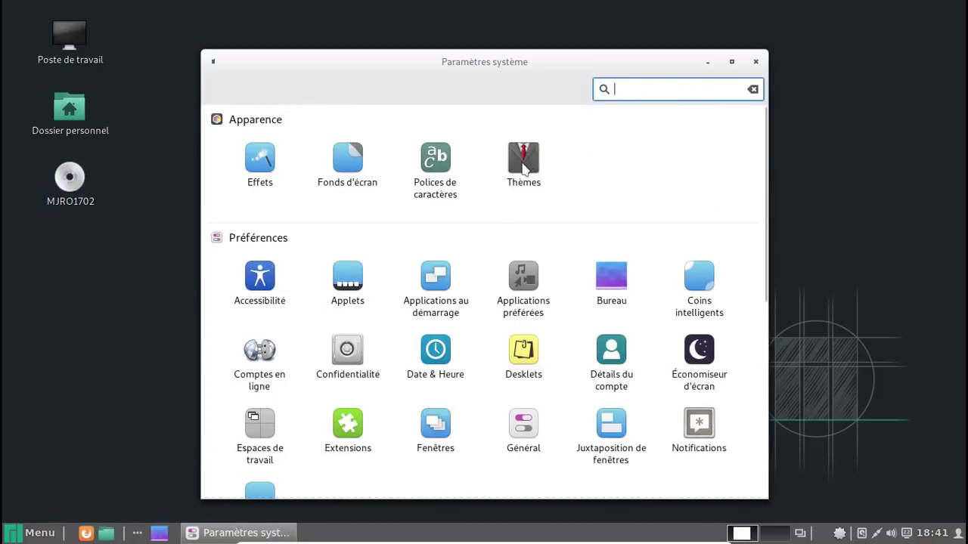
click(524, 168)
Apply Arc-Maia-Darker borders and controls, Vibrancy-Full-Dark-Teal icons, Arc-Maia-Dark desktop, then close Thèmes
click(643, 168)
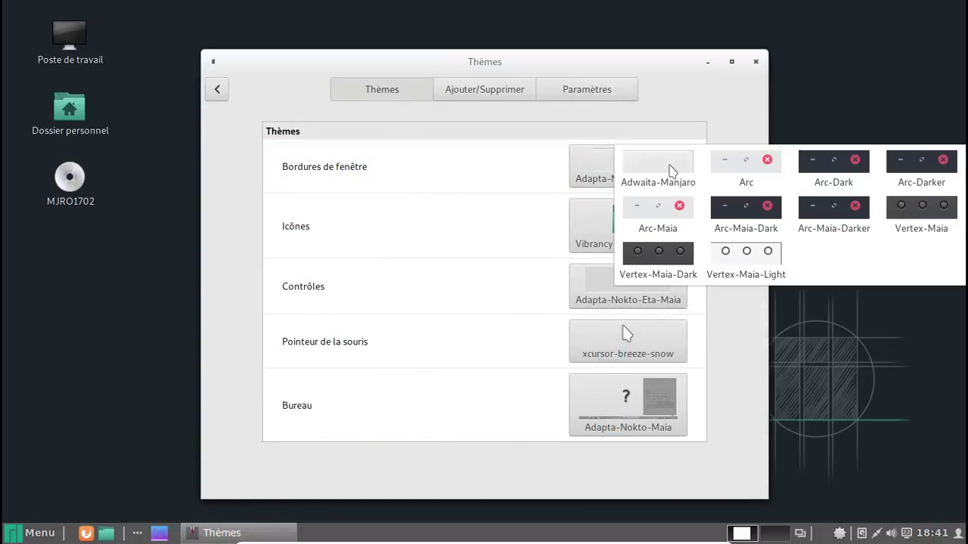
click(844, 216)
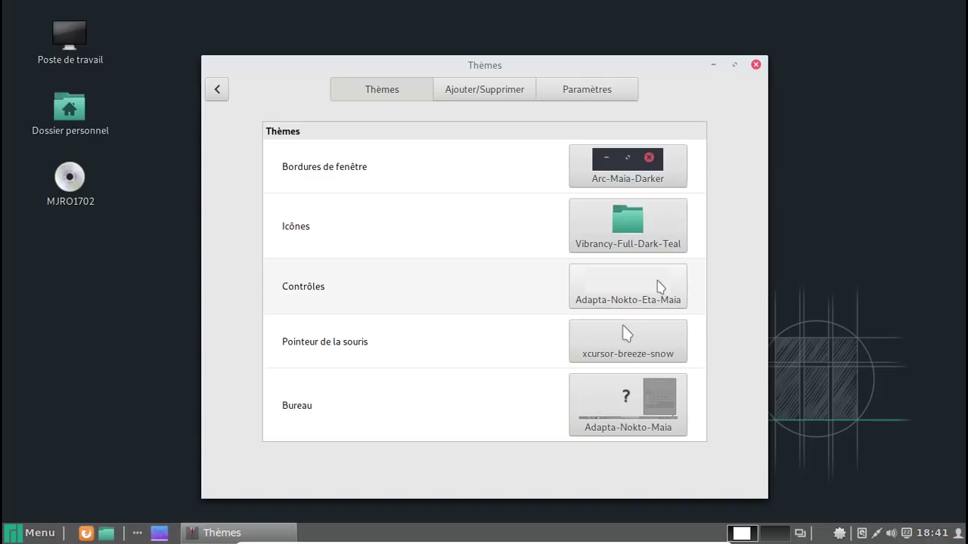
click(657, 287)
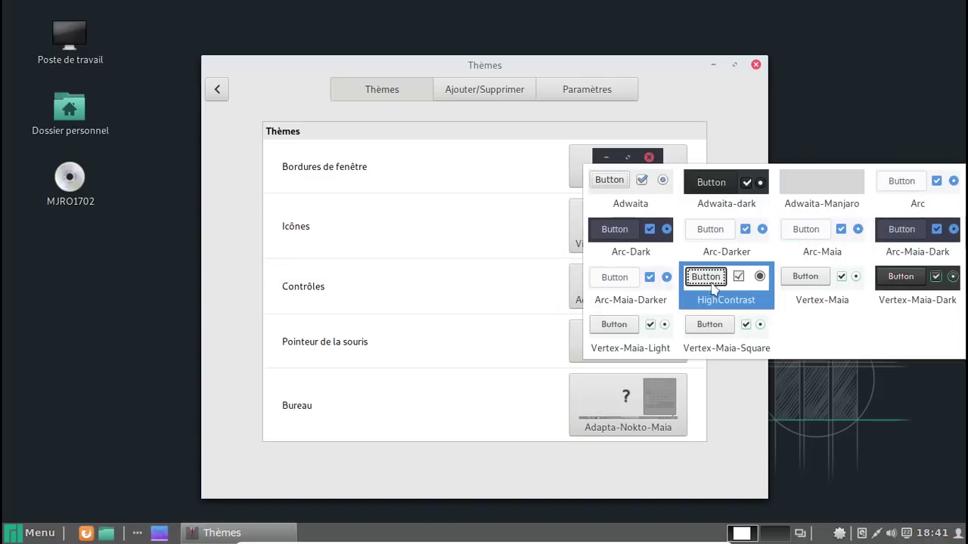
click(648, 285)
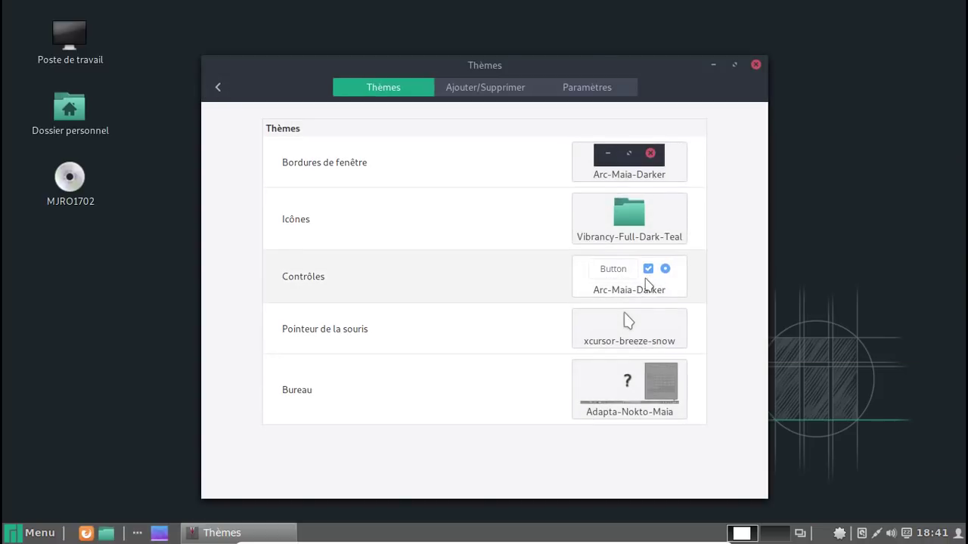
click(671, 222)
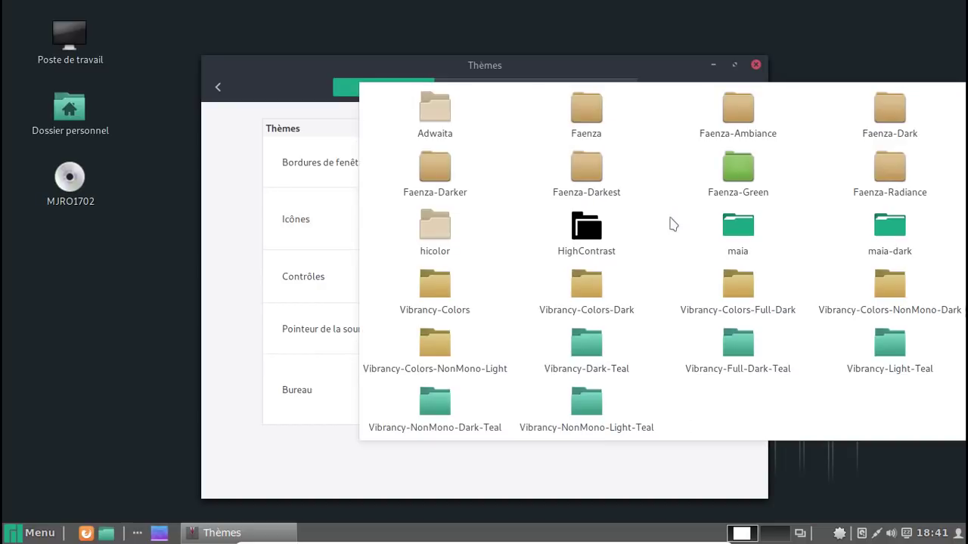
click(784, 353)
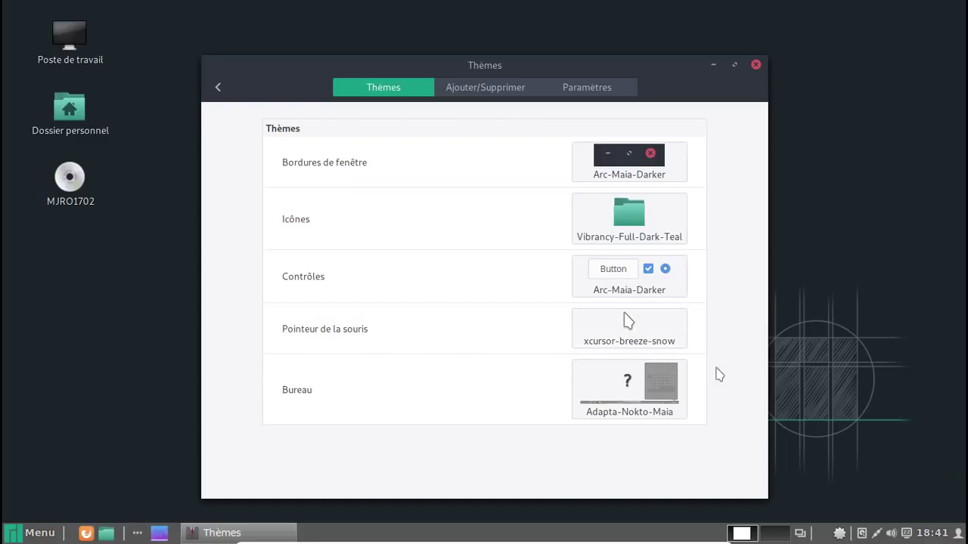
click(679, 379)
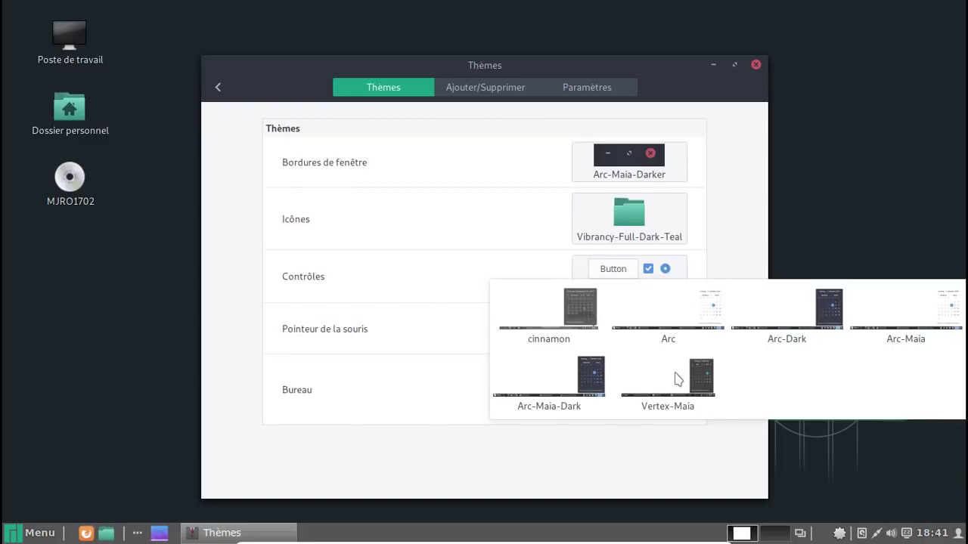
click(563, 375)
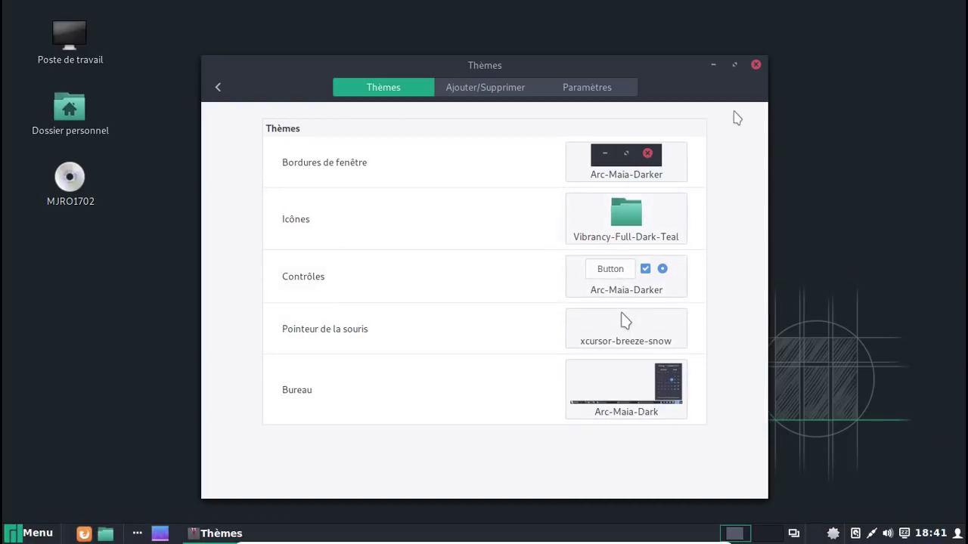
click(756, 65)
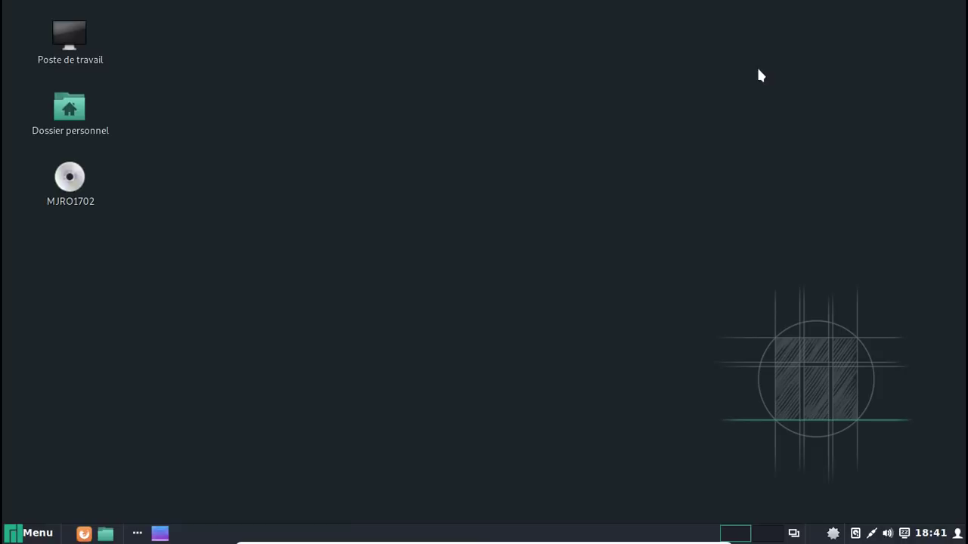
Restart Manjaro via Redémarrer and boot the Linux 4.14.54-1 entry from GRUB
click(28, 534)
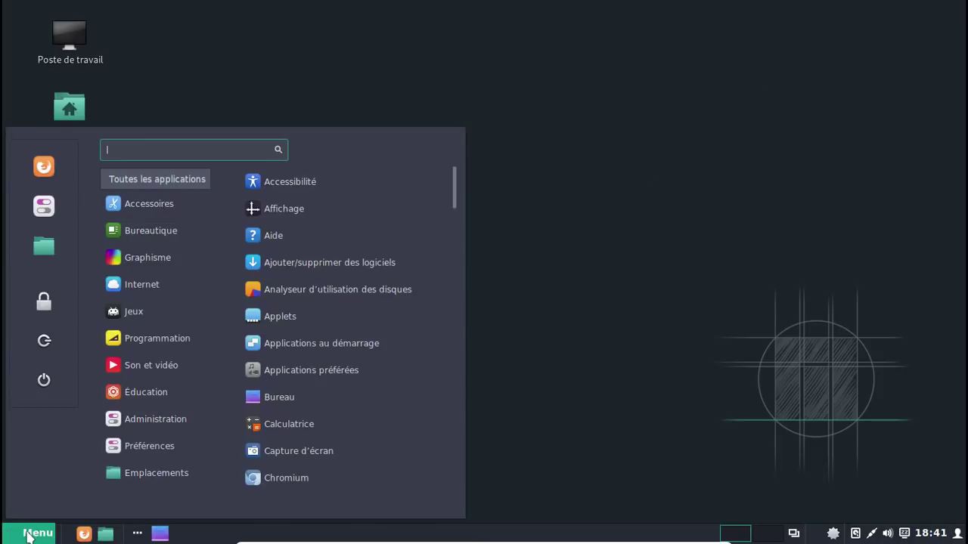
click(28, 534)
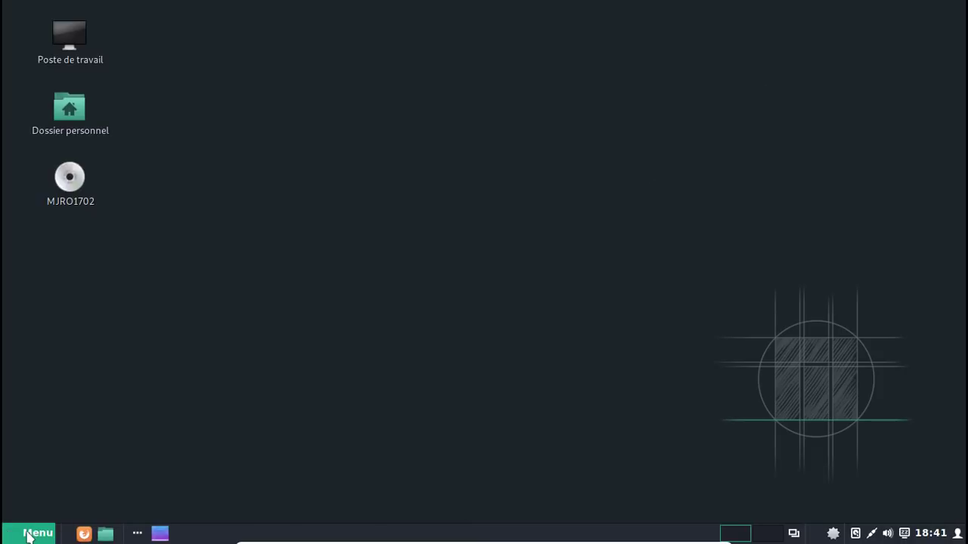
click(28, 534)
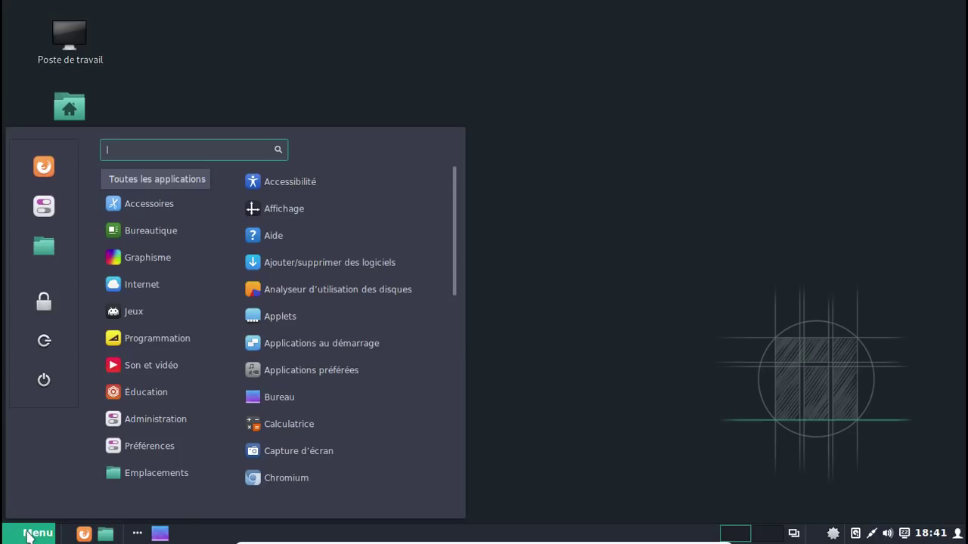
click(44, 380)
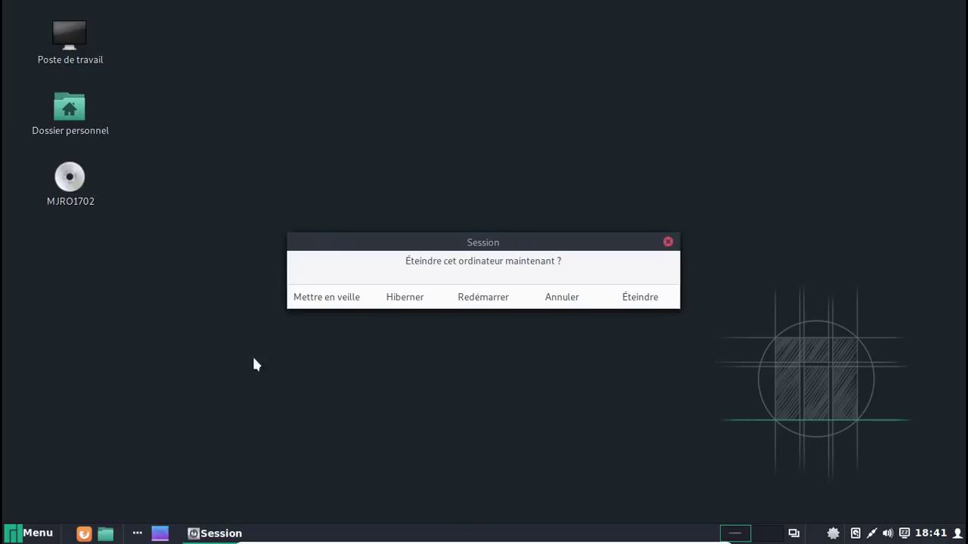
click(469, 299)
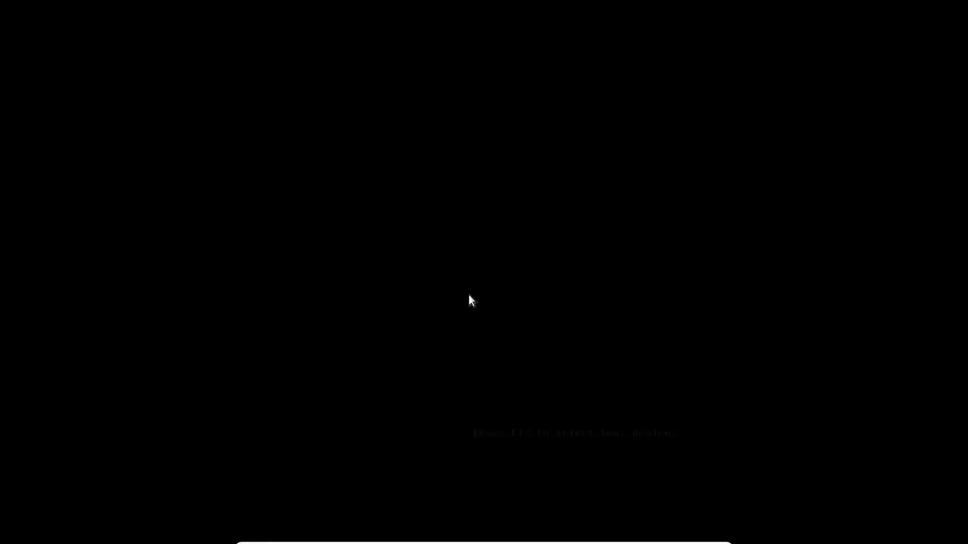
key(Return)
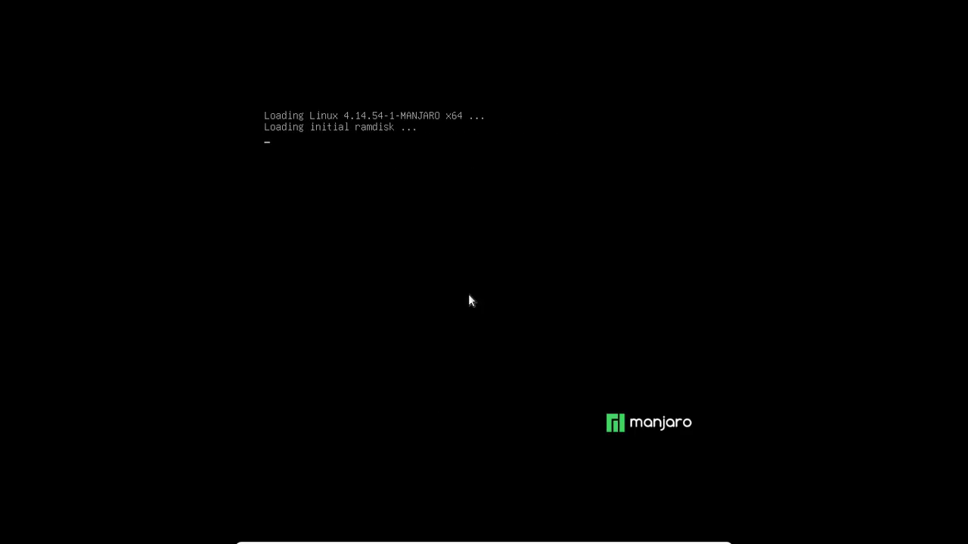
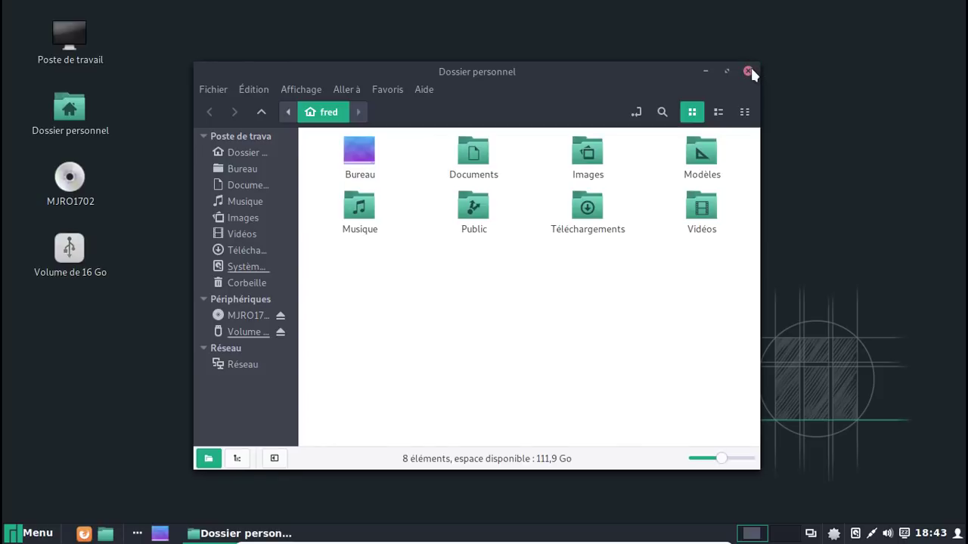
Close the home folder window and open the Backgrounds settings from the desktop context menu
click(748, 71)
right_click(367, 60)
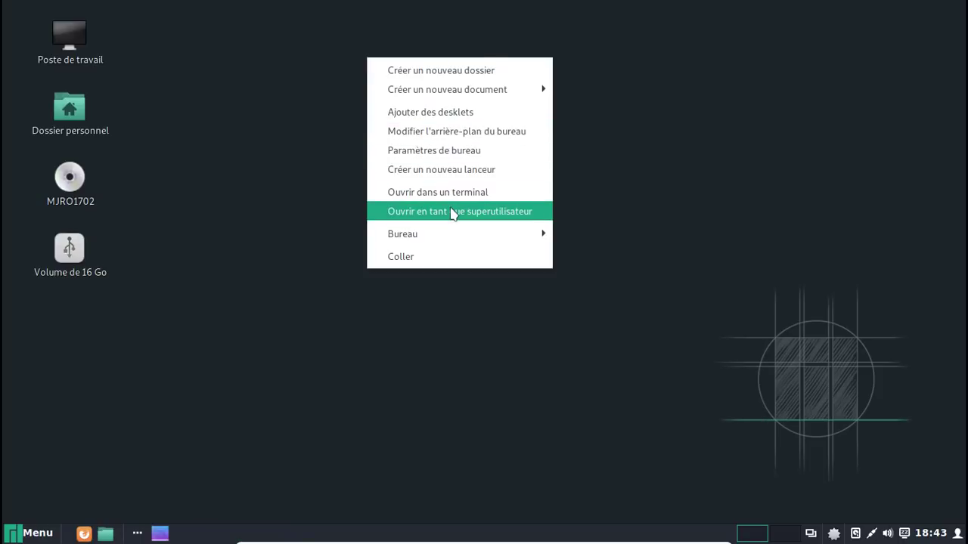
click(446, 155)
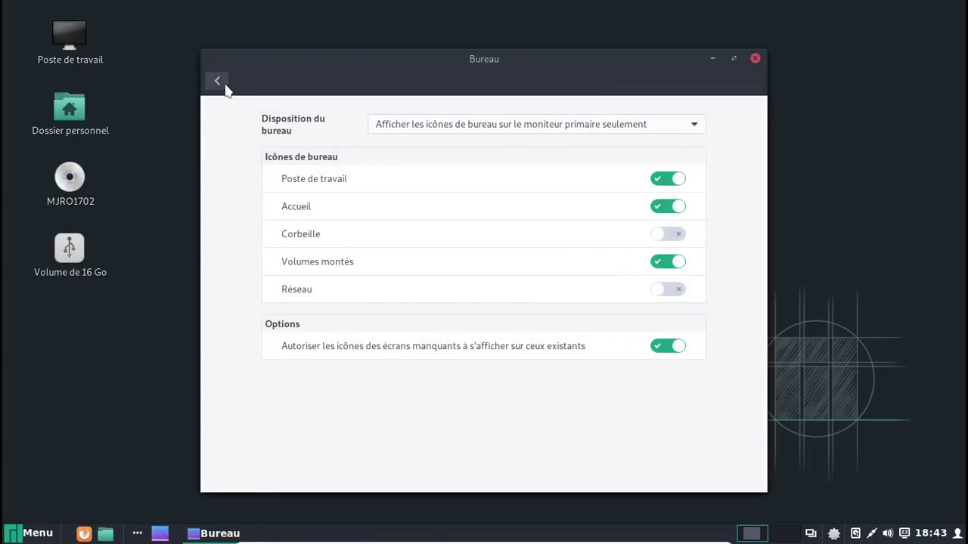
click(223, 87)
click(352, 158)
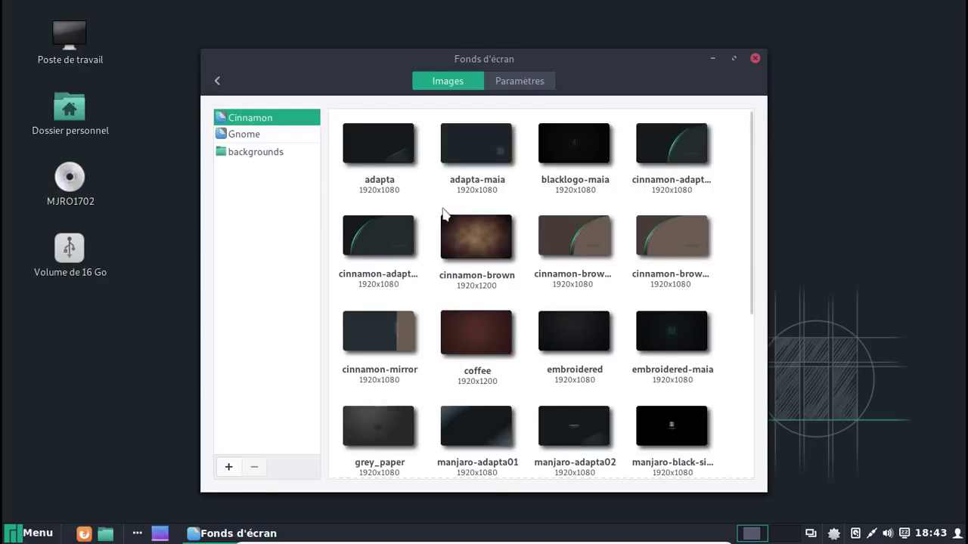
Add the Images folder as a new wallpaper source
scroll(445, 215, down, 5)
scroll(371, 326, down, 1)
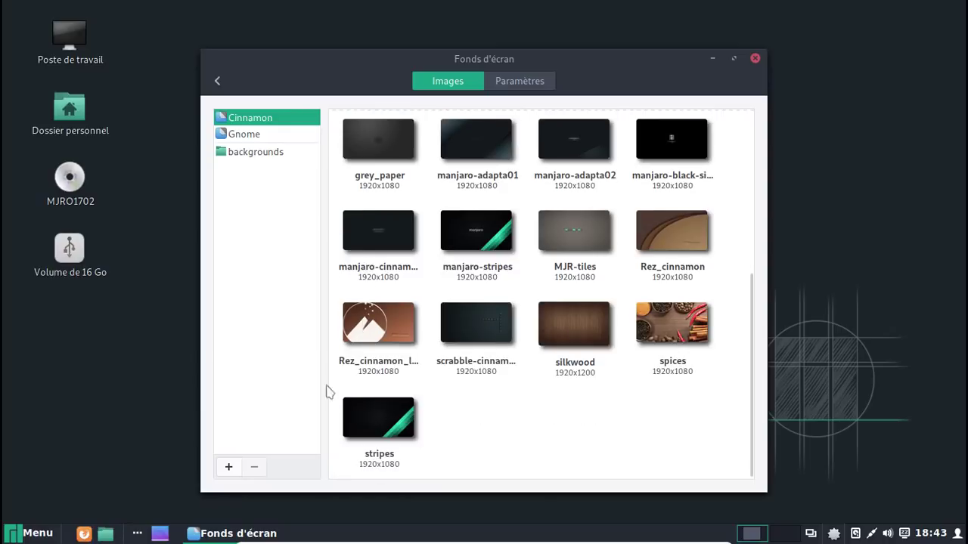
click(227, 466)
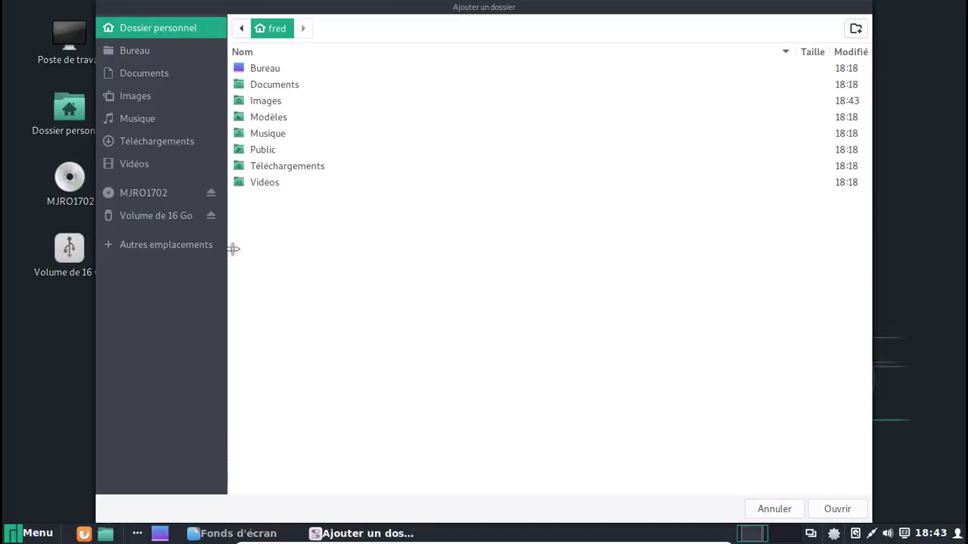
double_click(270, 100)
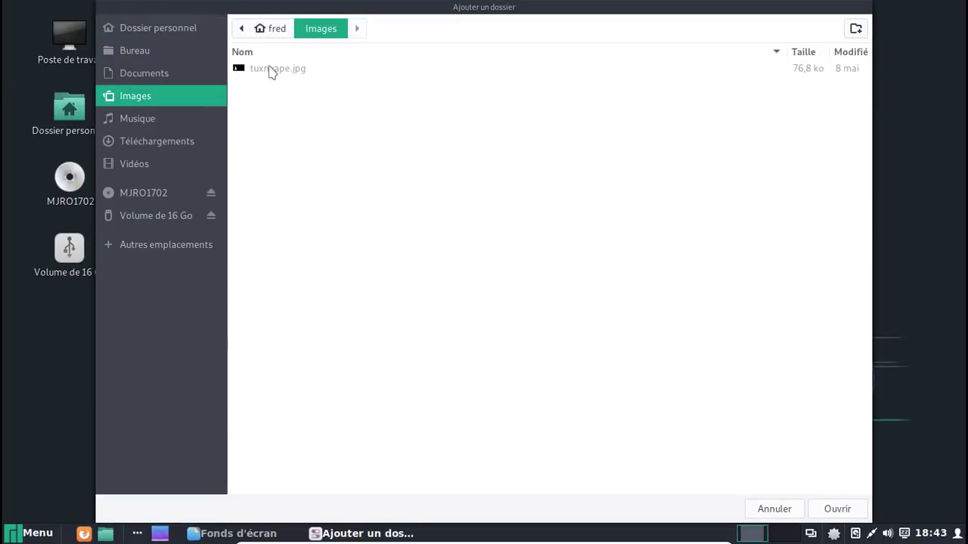
click(840, 507)
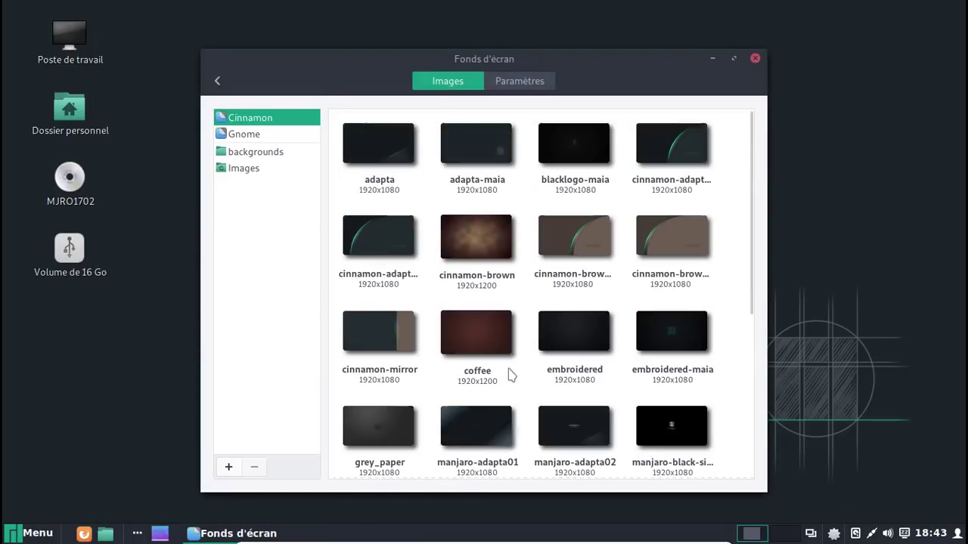
Set tuxnvape.jpg from the Images folder as the desktop wallpaper and close settings
scroll(511, 374, down, 3)
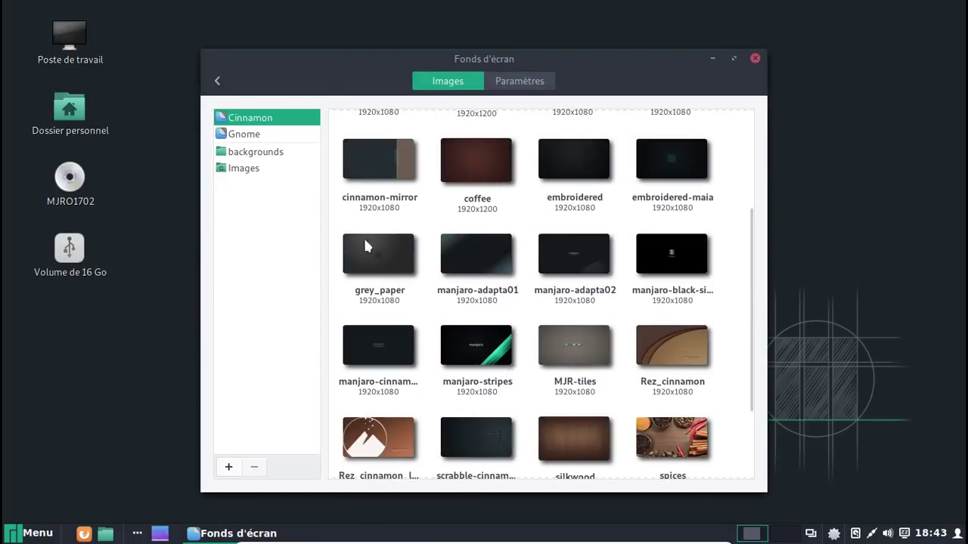
click(255, 168)
click(374, 155)
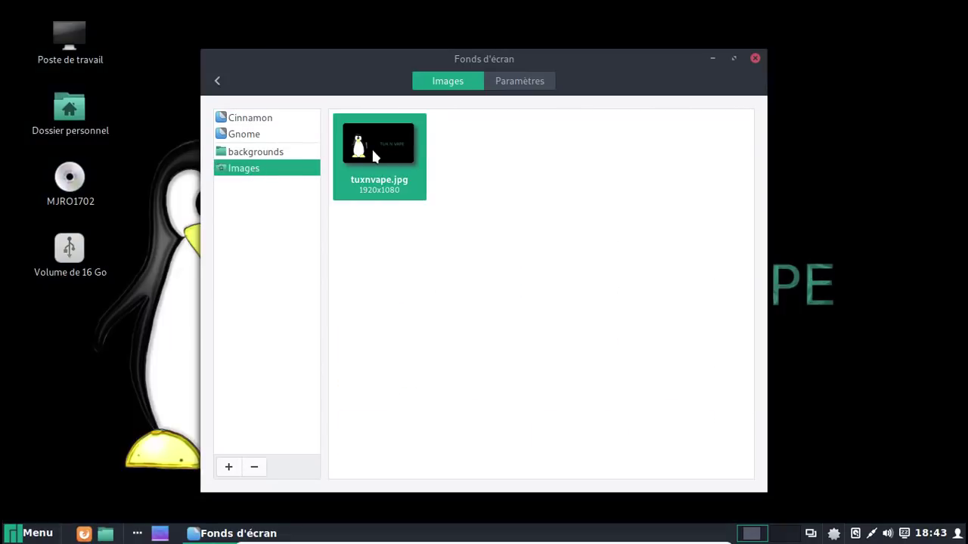
click(754, 58)
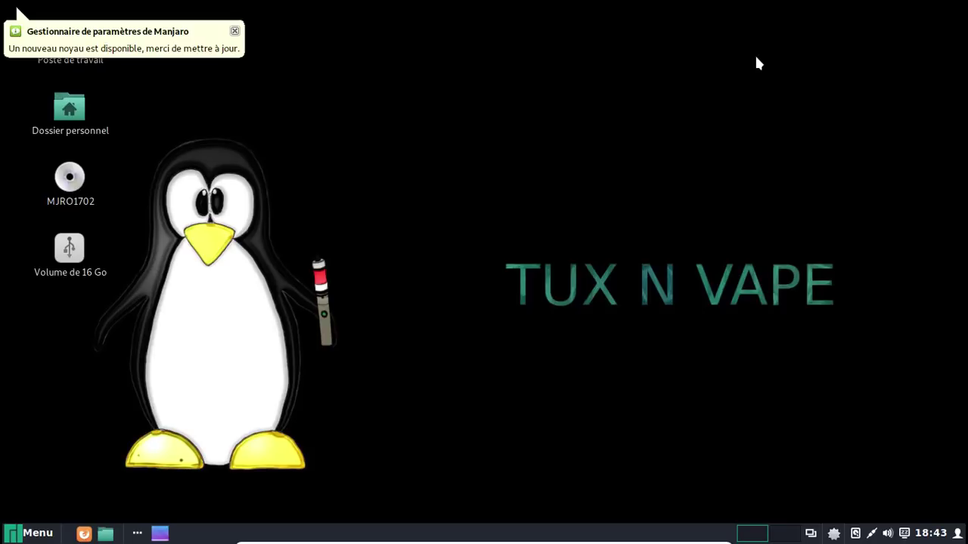
Dismiss the new-kernel notification and open the Kernels page of Manjaro Settings Manager
click(236, 30)
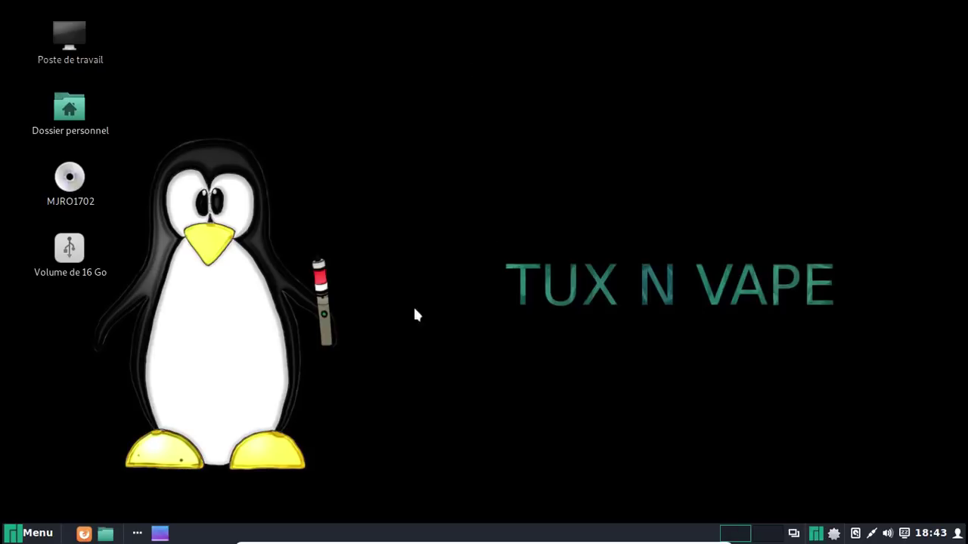
click(817, 535)
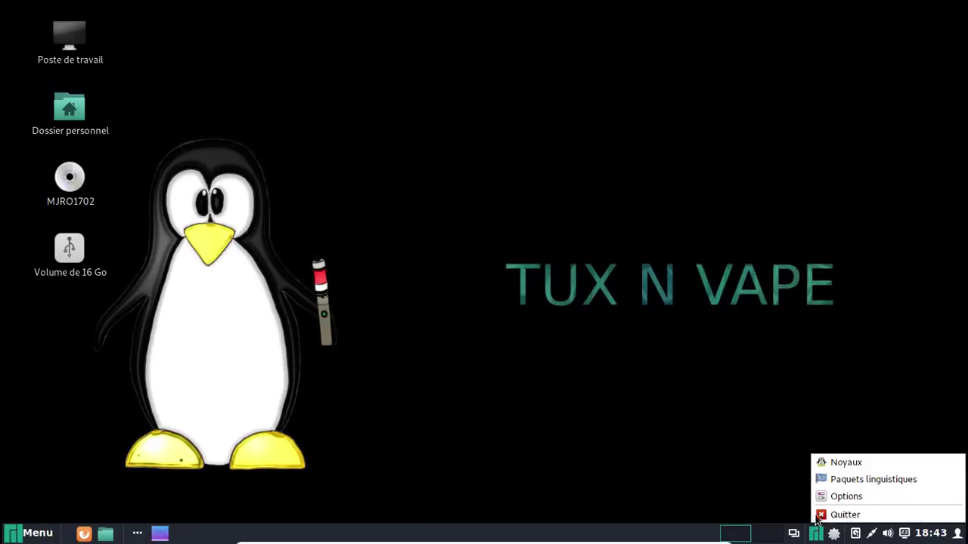
click(831, 463)
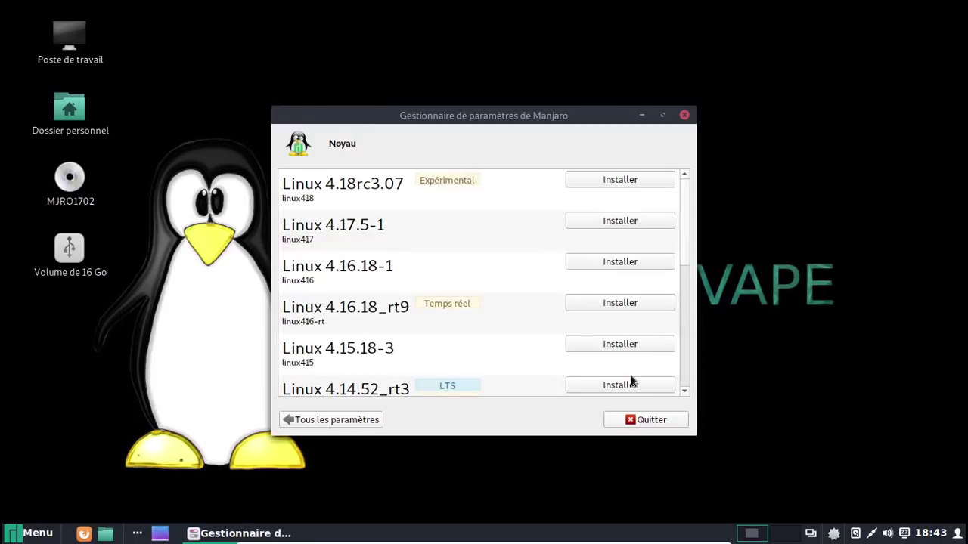
scroll(522, 320, down, 5)
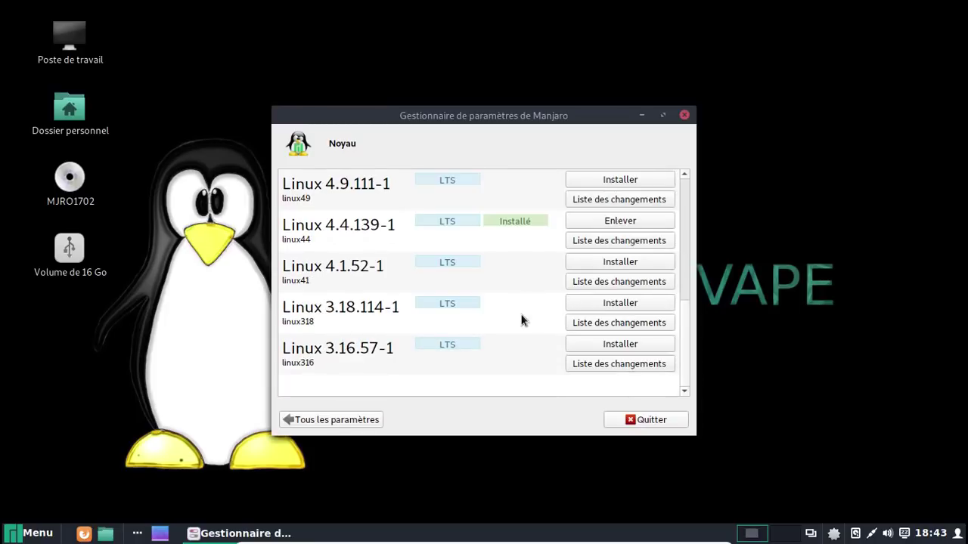
Remove the Linux 4.4.139-1 kernel, authorizing it with the admin password
click(603, 221)
click(582, 273)
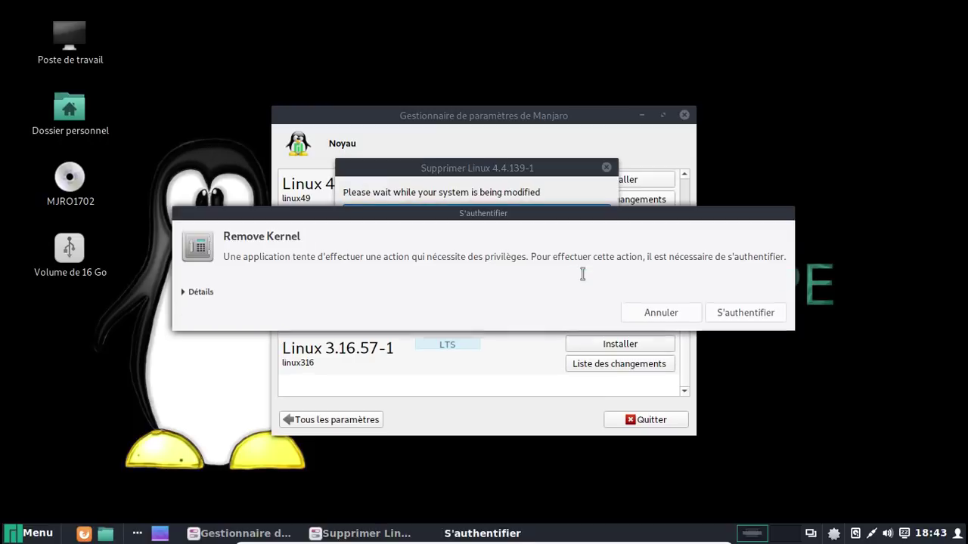
text(••••)
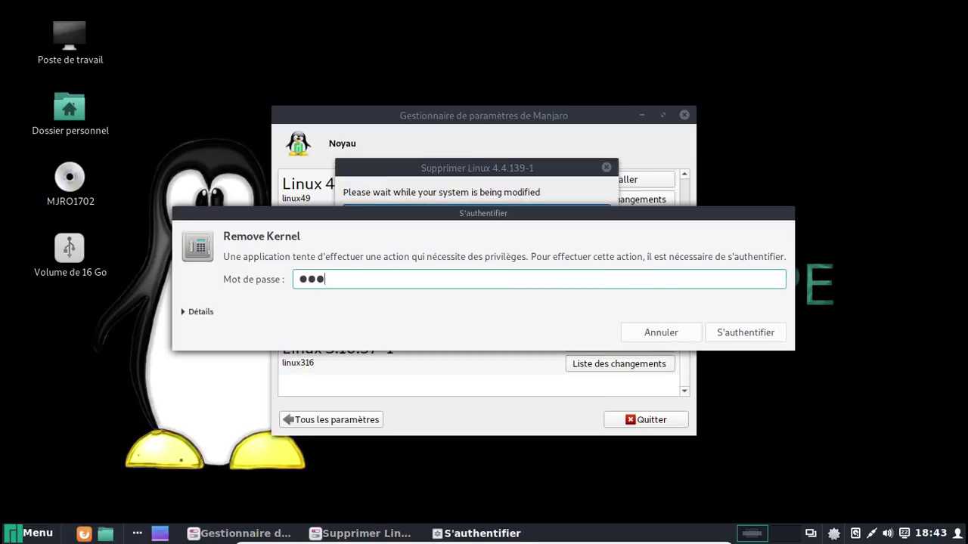
key(BackSpace)
key(BackSpace)
key(BackSpace)
text(••••••••)
key(Return)
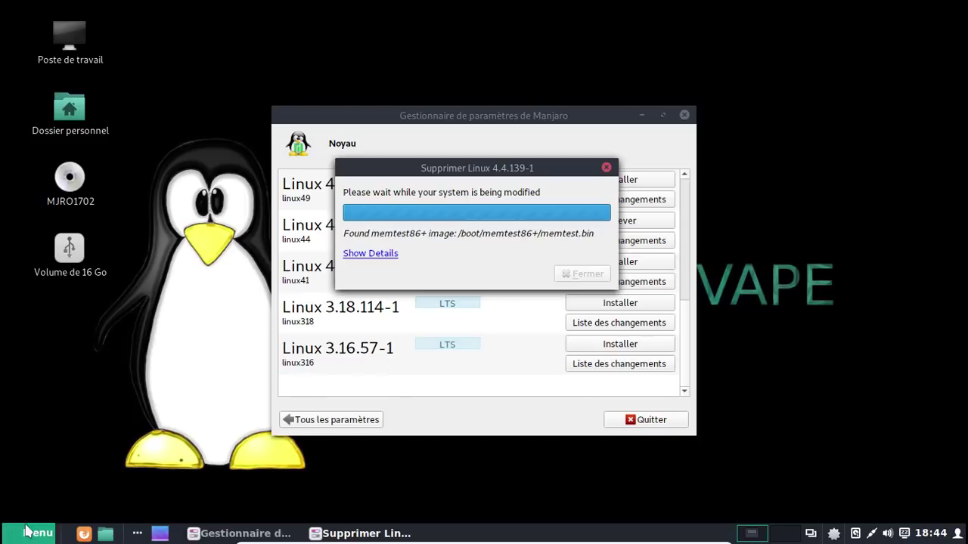
right_click(834, 534)
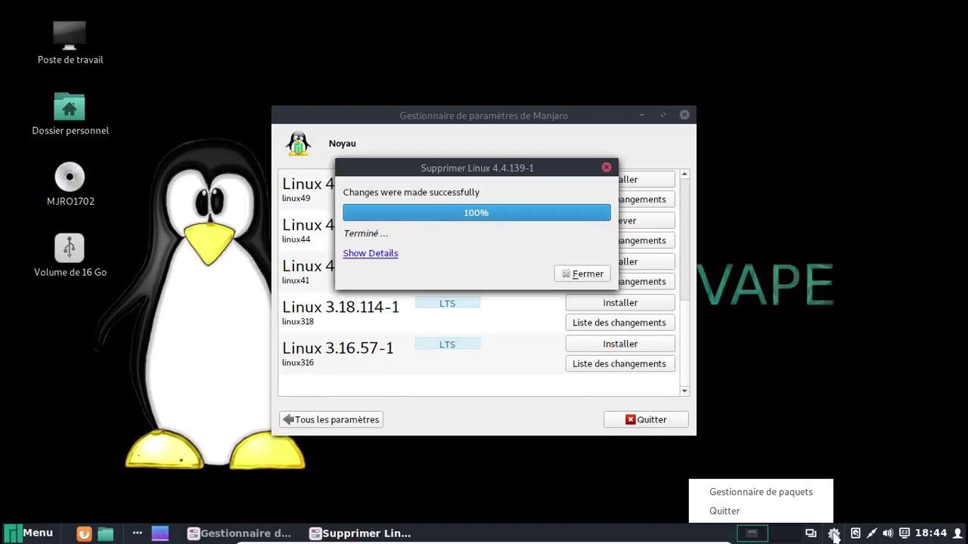
Launch Pamac and unlock its Preferences with the admin password
click(713, 494)
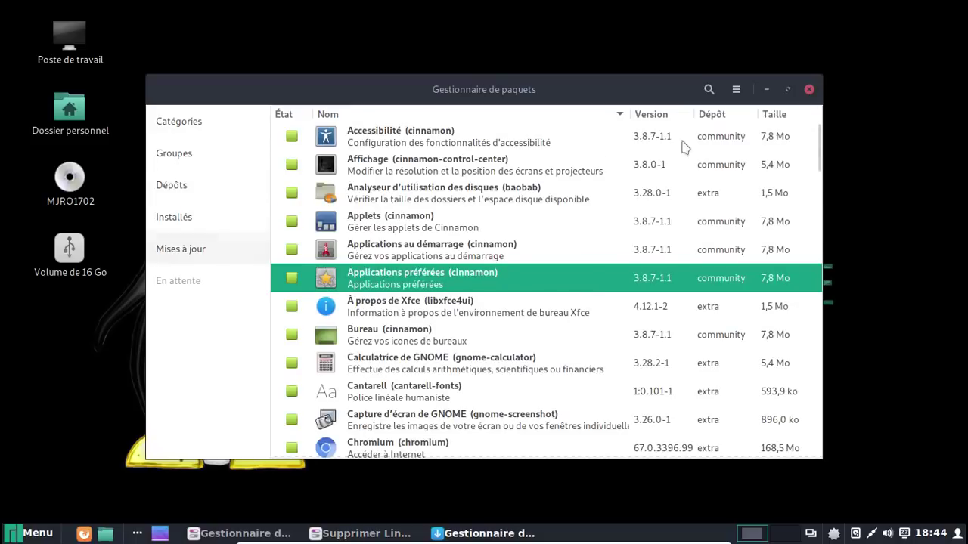
click(735, 89)
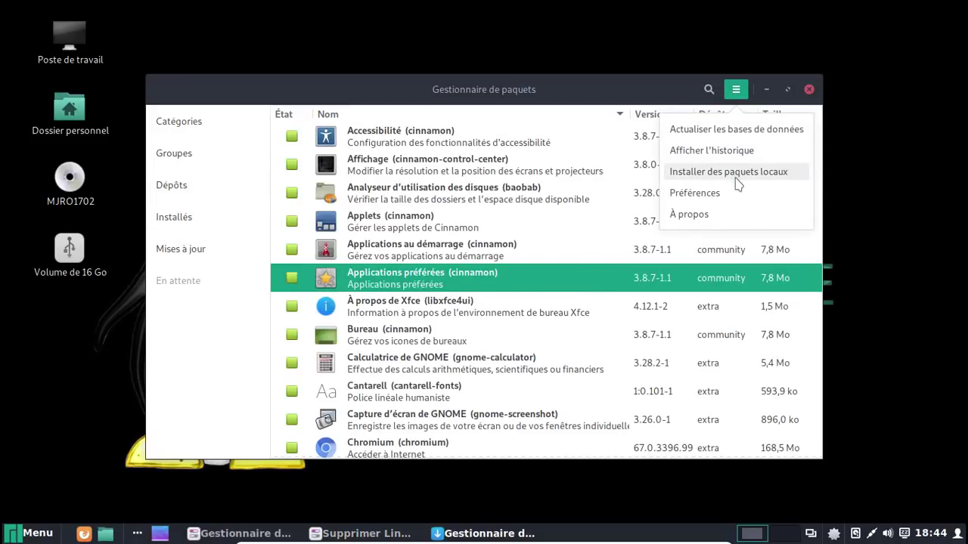
click(692, 193)
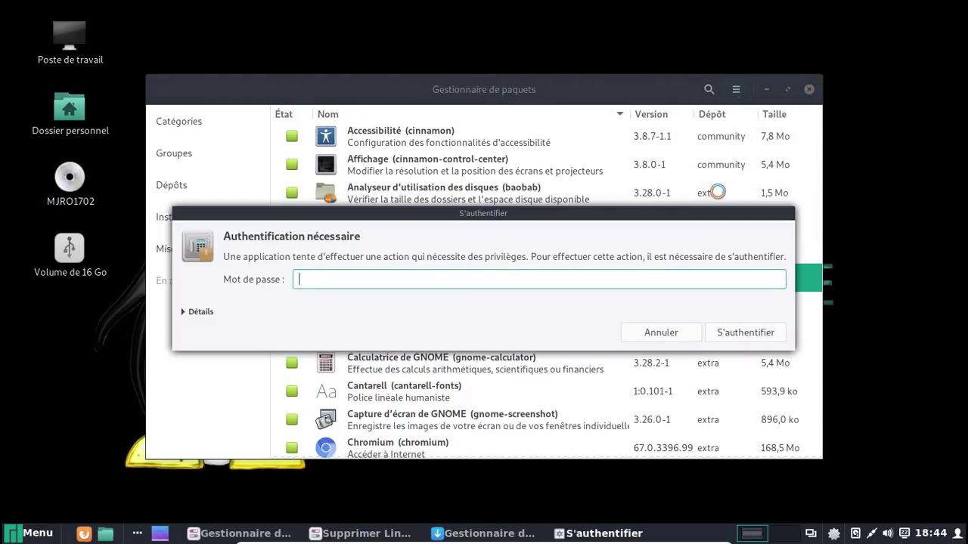
text(*********)
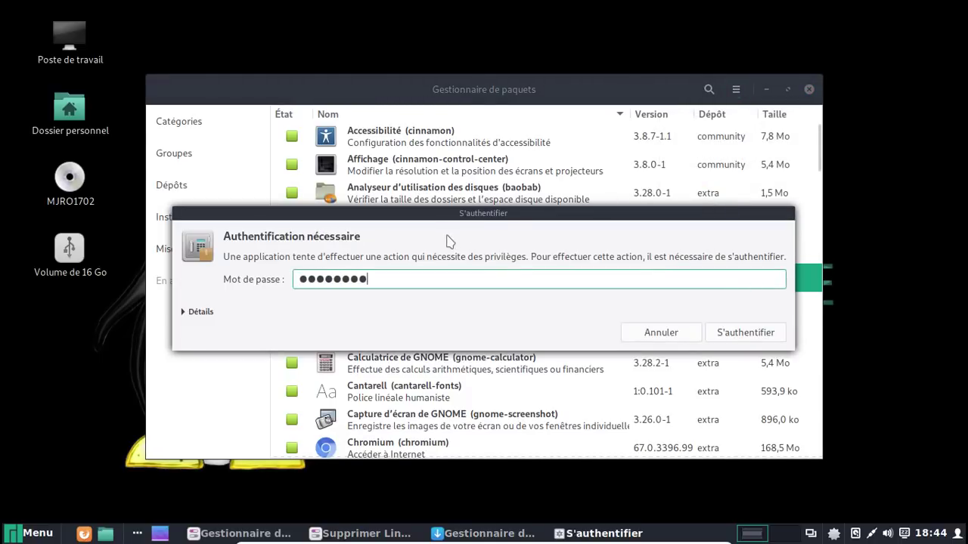
key(Return)
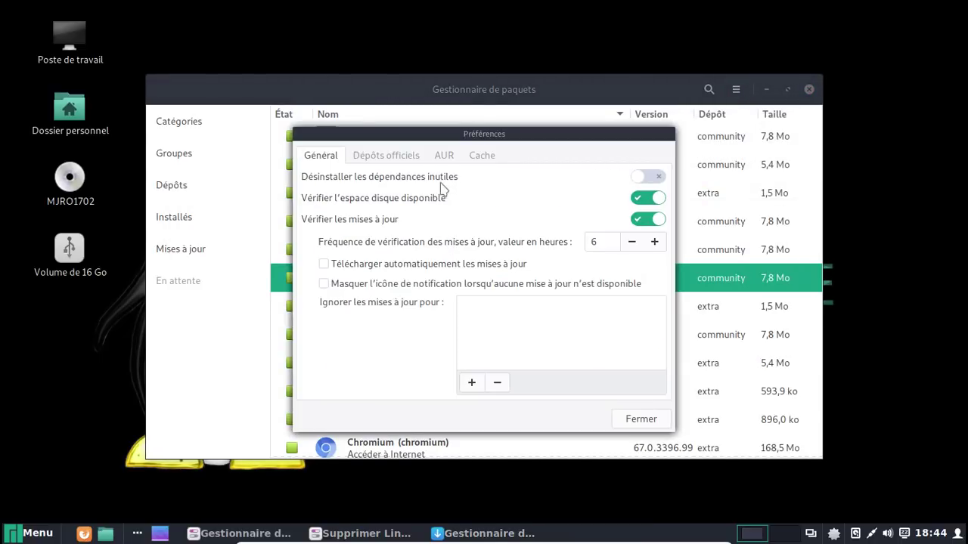
Enable AUR support with the home folder as build folder and AUR update checks
click(441, 156)
click(651, 213)
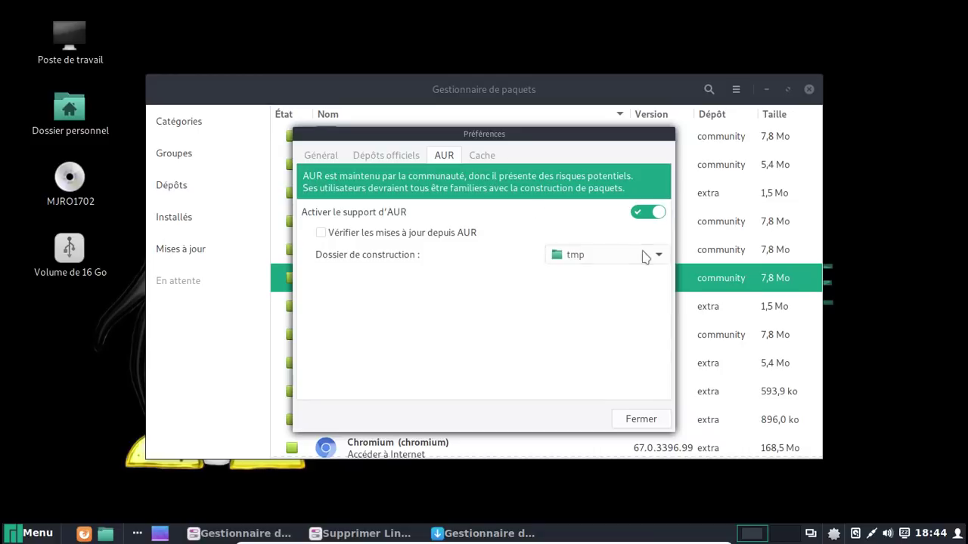
click(639, 261)
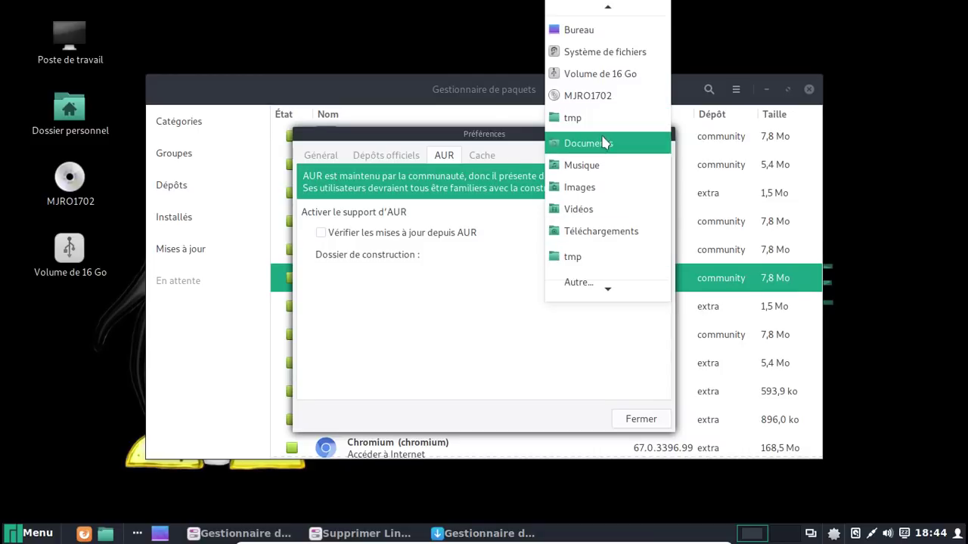
click(582, 14)
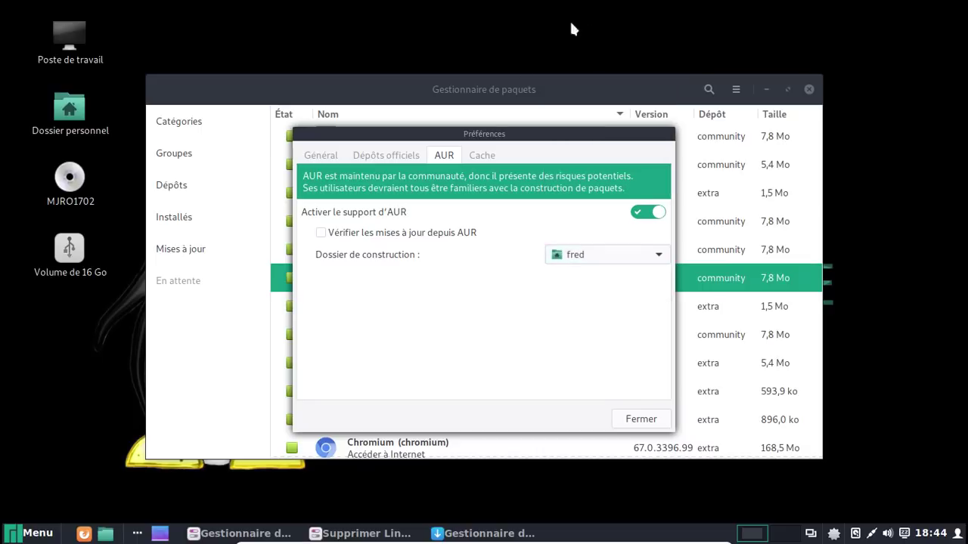
click(488, 157)
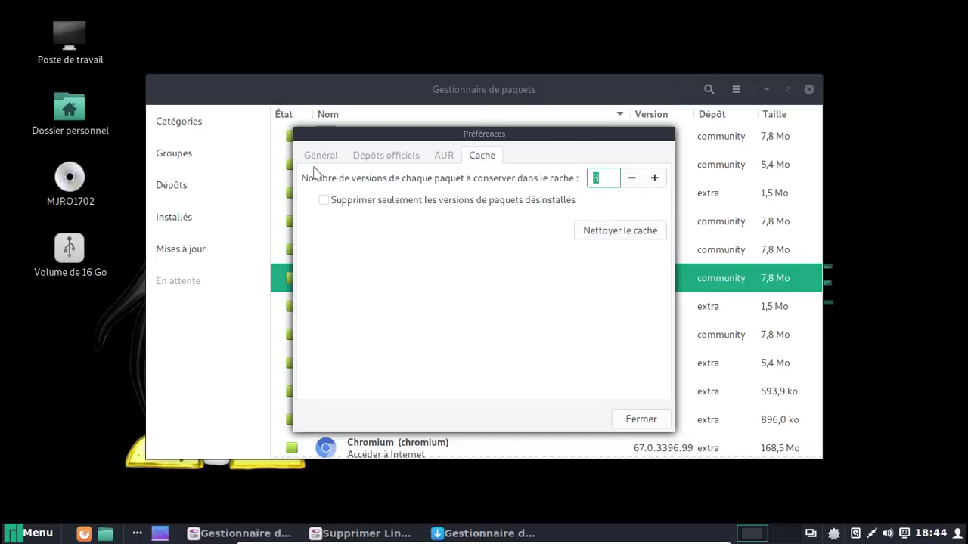
click(442, 156)
click(349, 234)
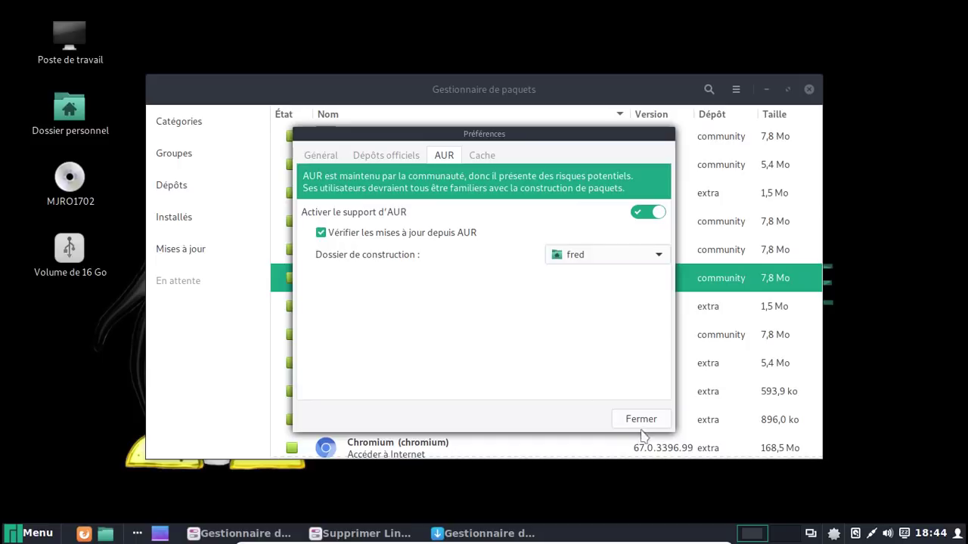
click(641, 421)
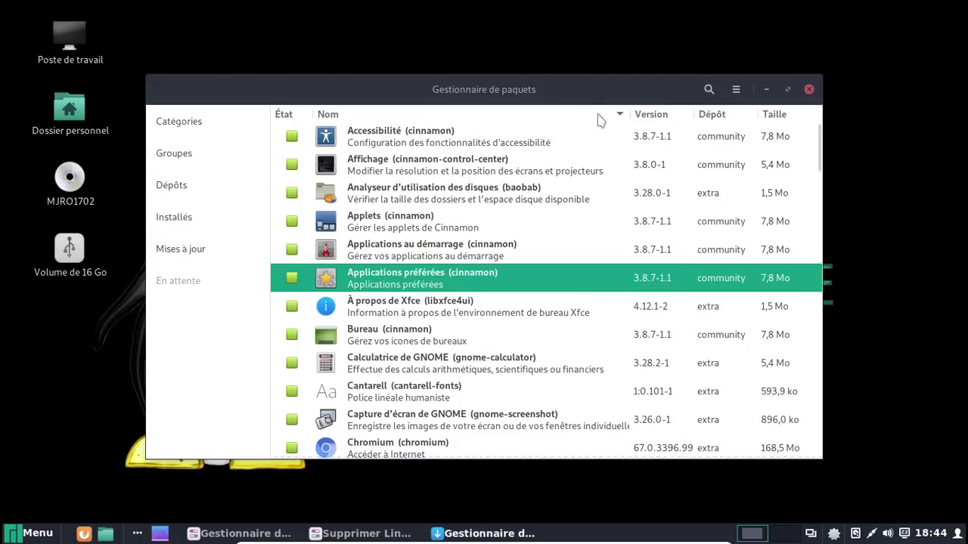
Install amar-installer from AUR, then eject the USB volume
click(708, 90)
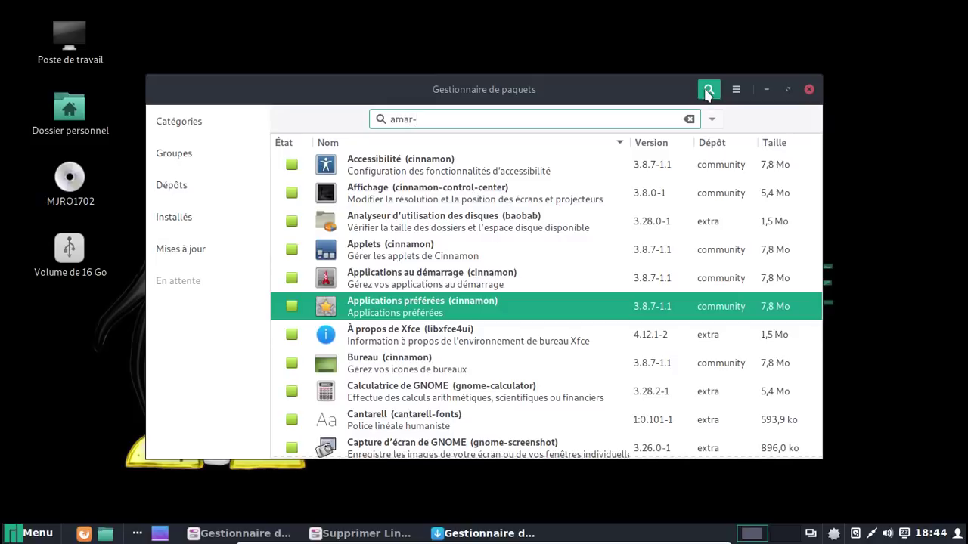
key(Return)
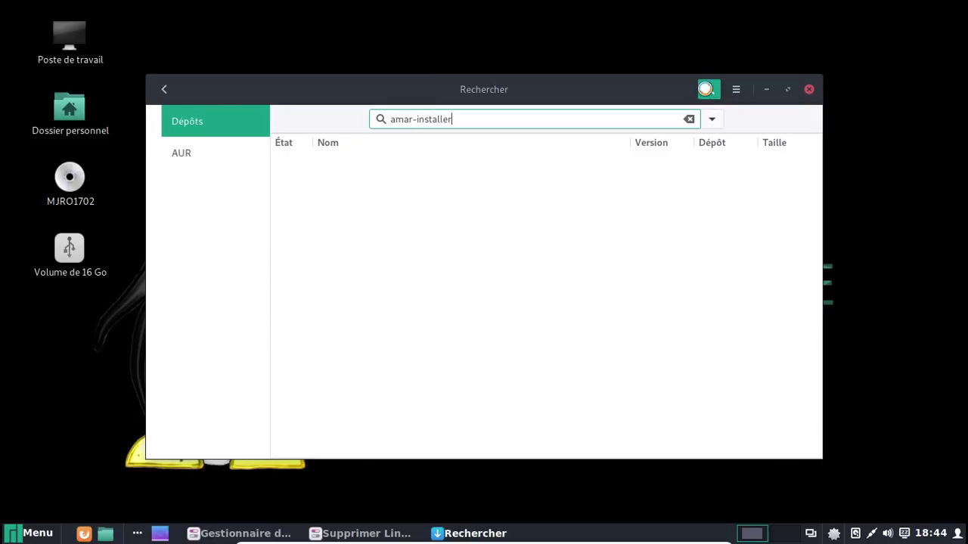
click(293, 167)
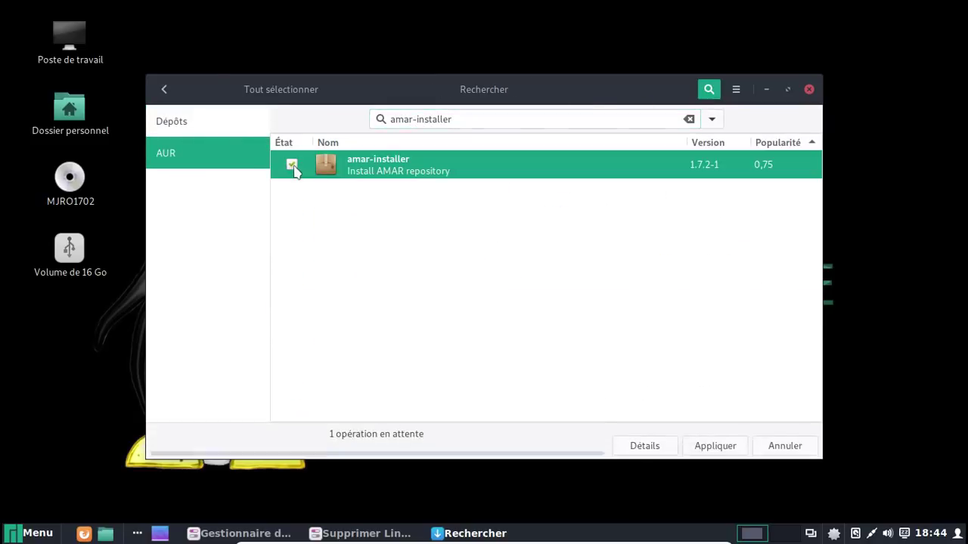
click(710, 448)
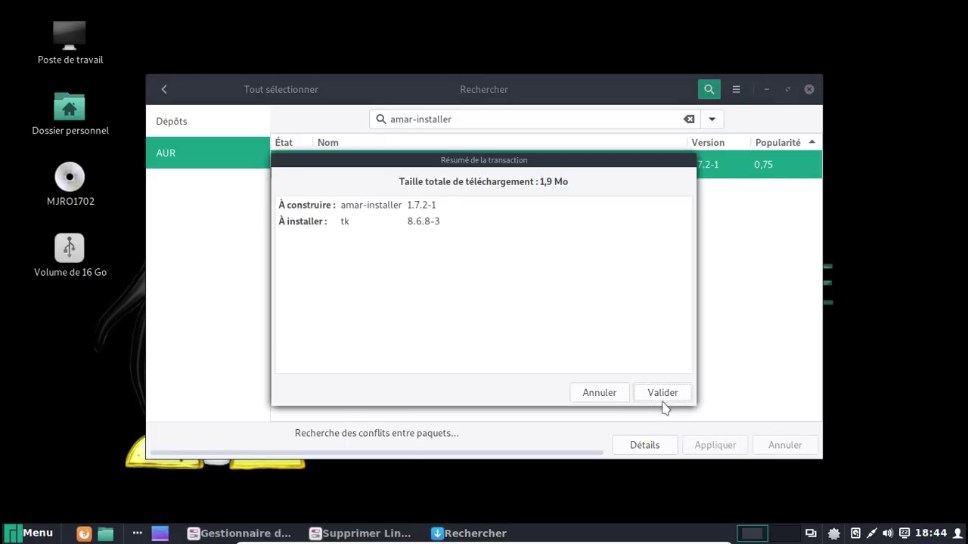
click(663, 399)
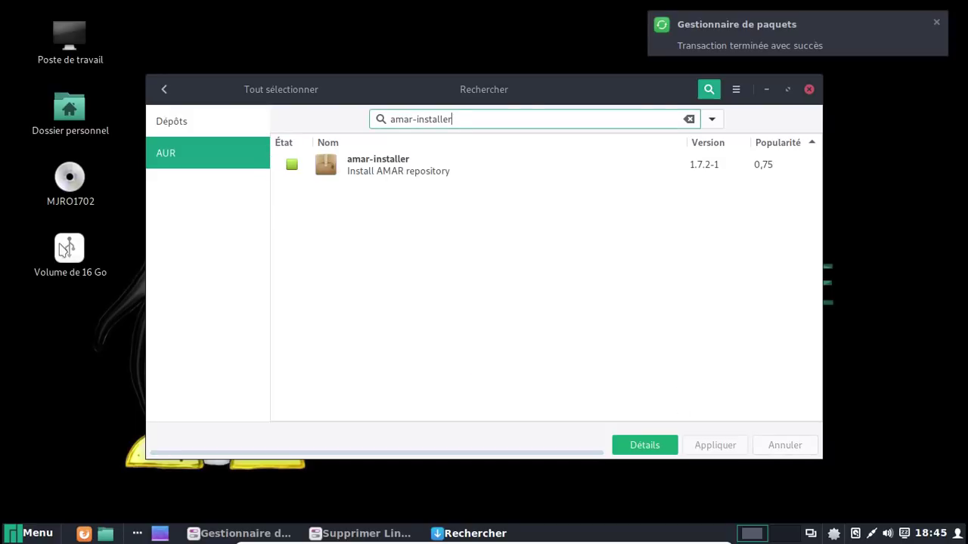
right_click(66, 254)
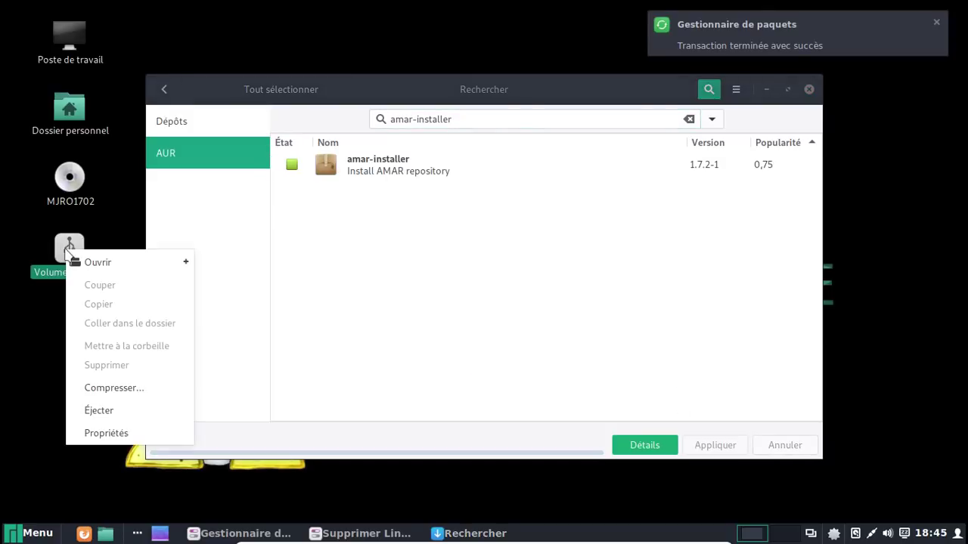
click(129, 412)
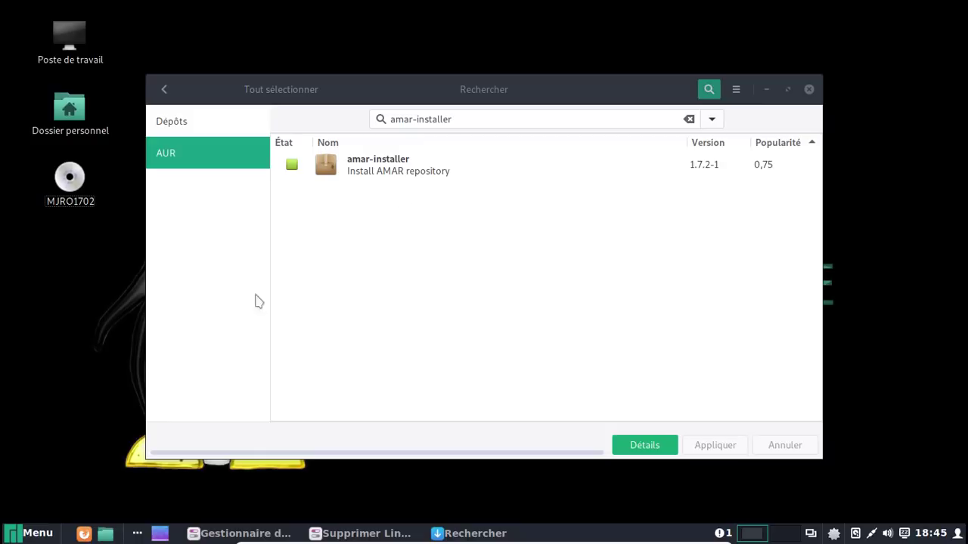
Close Pamac and Settings Manager, dismissing the removal report and cancelling the Linux 4.1.52-1 install
click(809, 89)
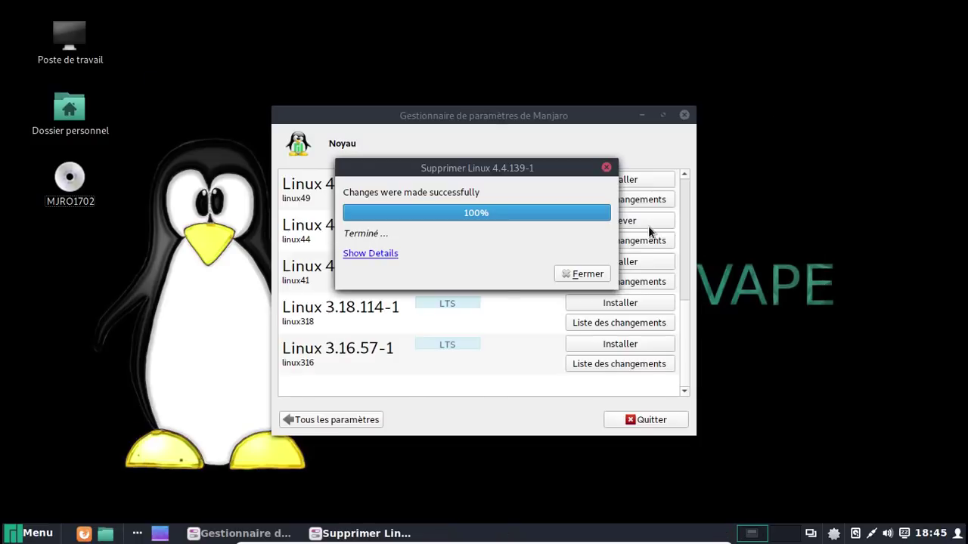
click(583, 274)
click(579, 264)
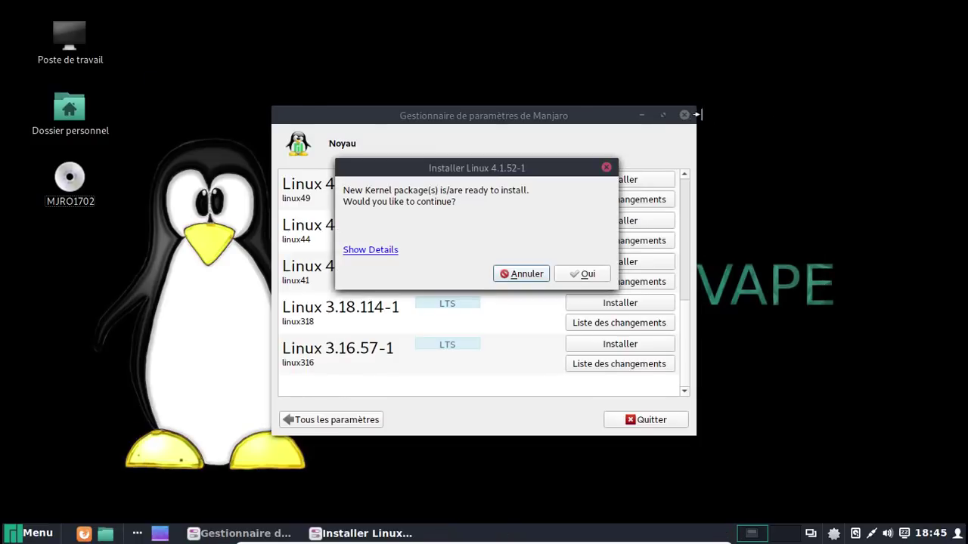
click(525, 274)
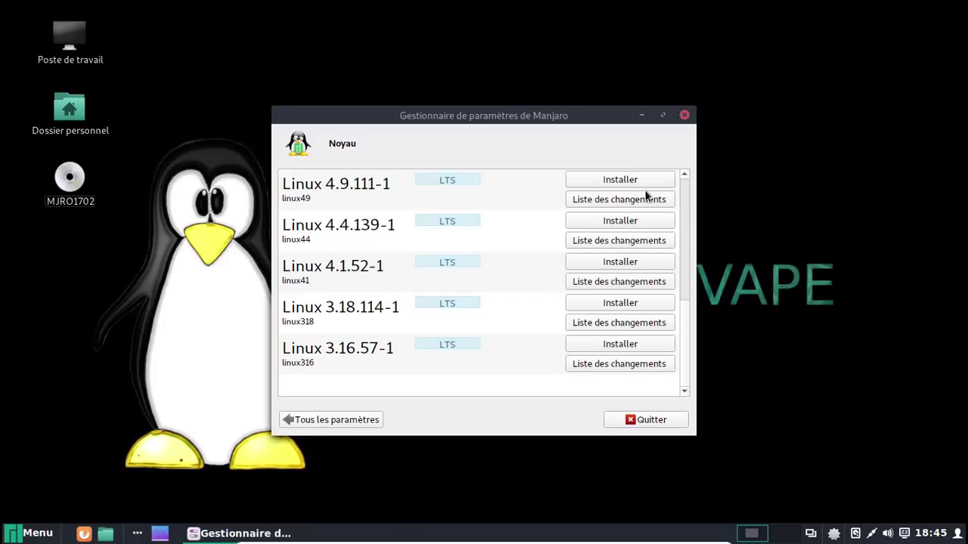
click(684, 115)
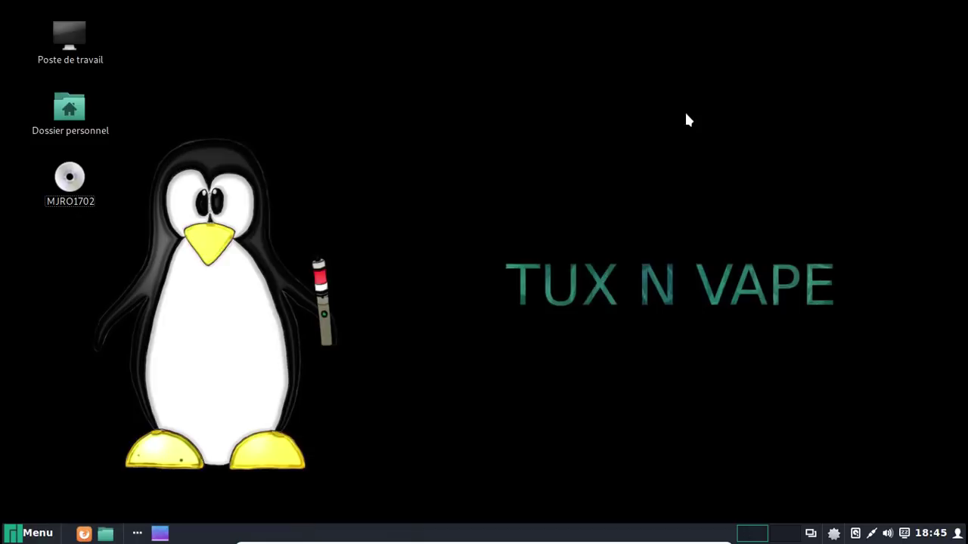
Launch Amar Installer, authenticate, switch the AMAR repository to Actif, and close it
click(37, 532)
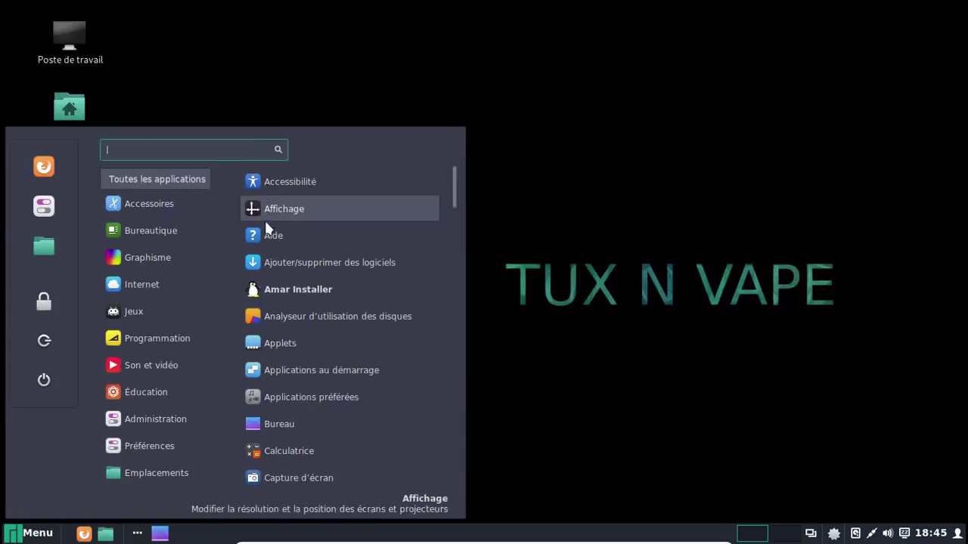
click(271, 288)
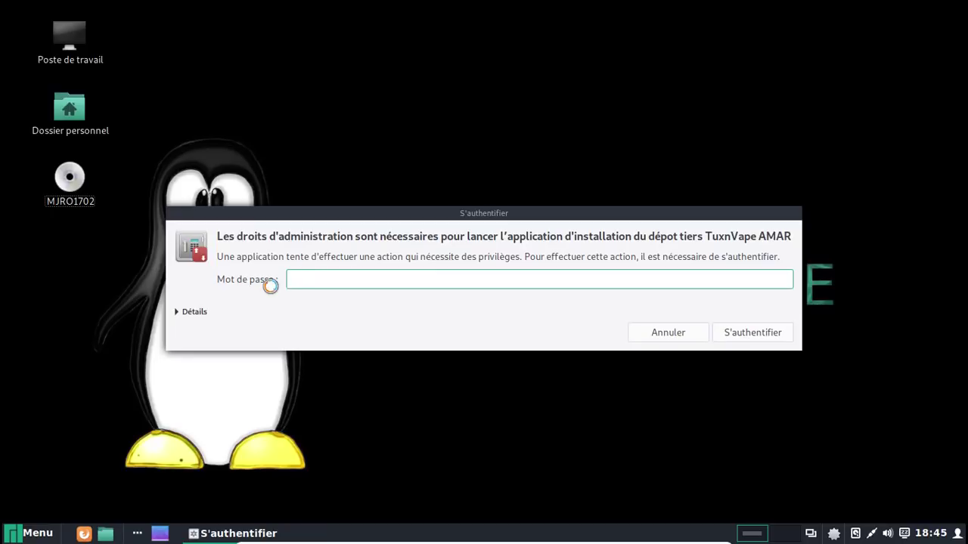
text(********)
key(Return)
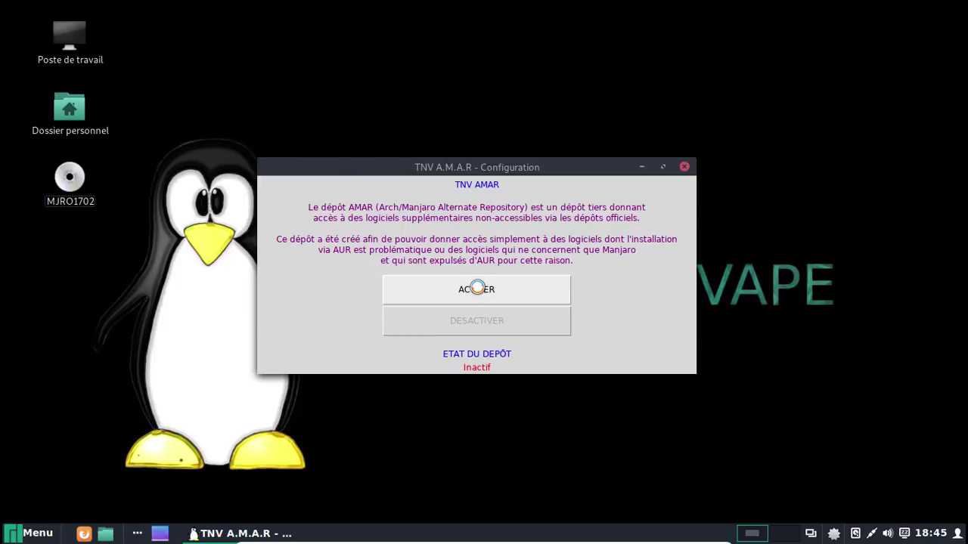
click(477, 288)
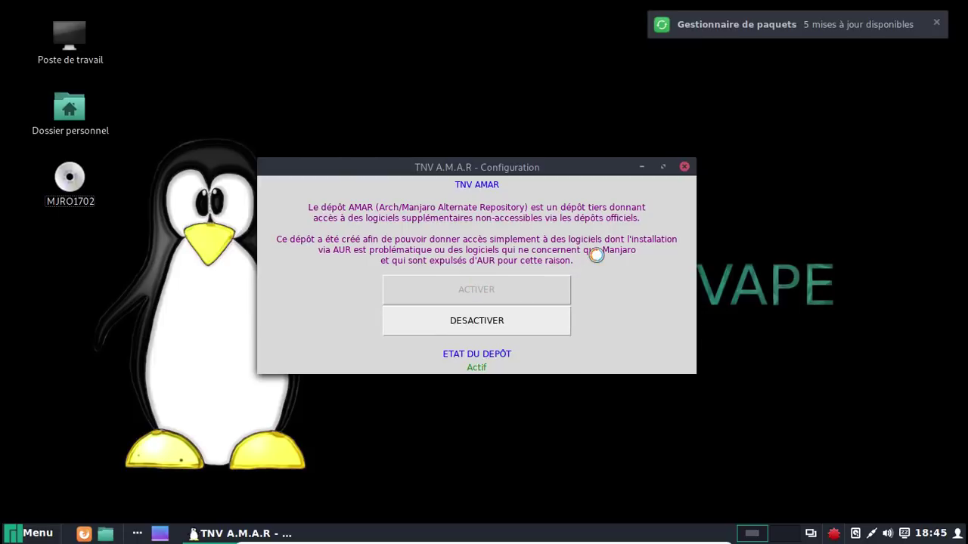
click(685, 163)
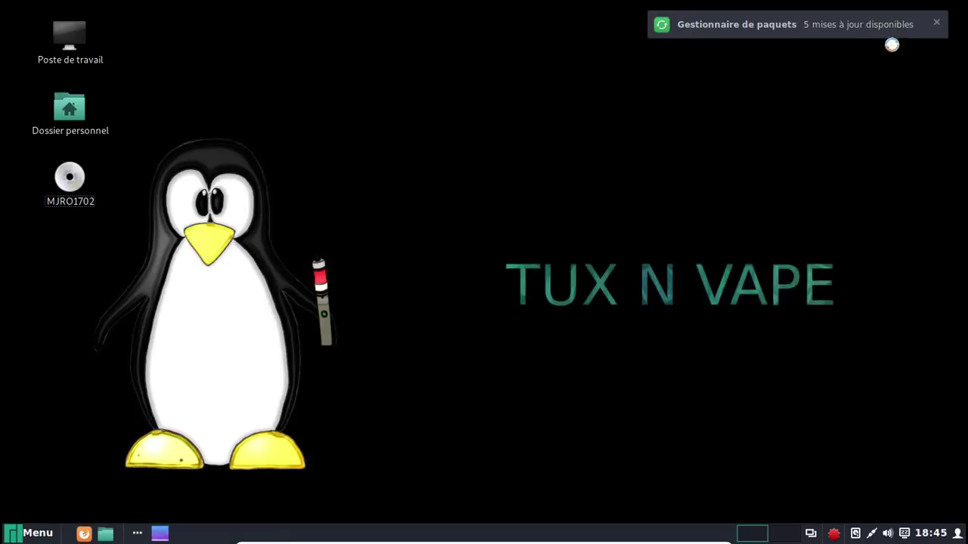
Show the installed foreign packages list in Pamac
click(836, 535)
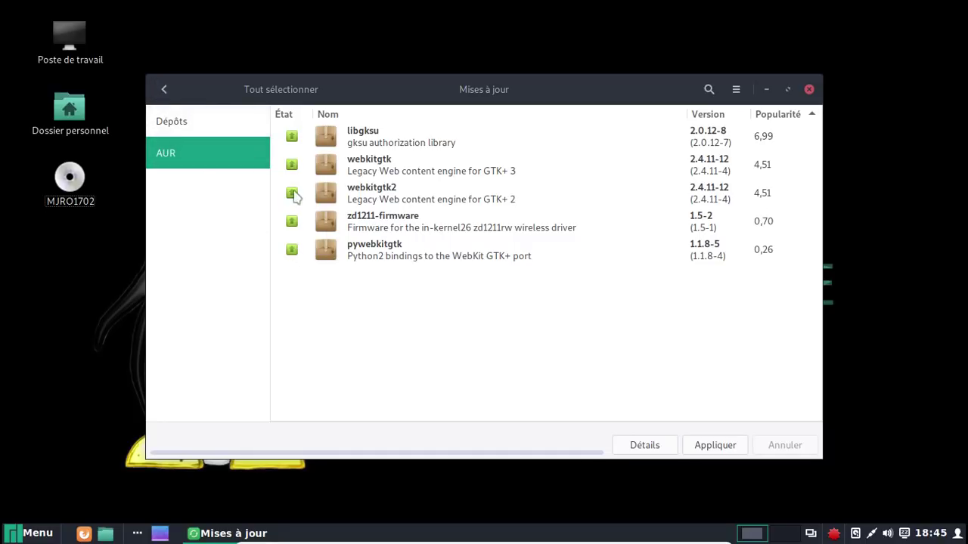
click(162, 91)
click(186, 219)
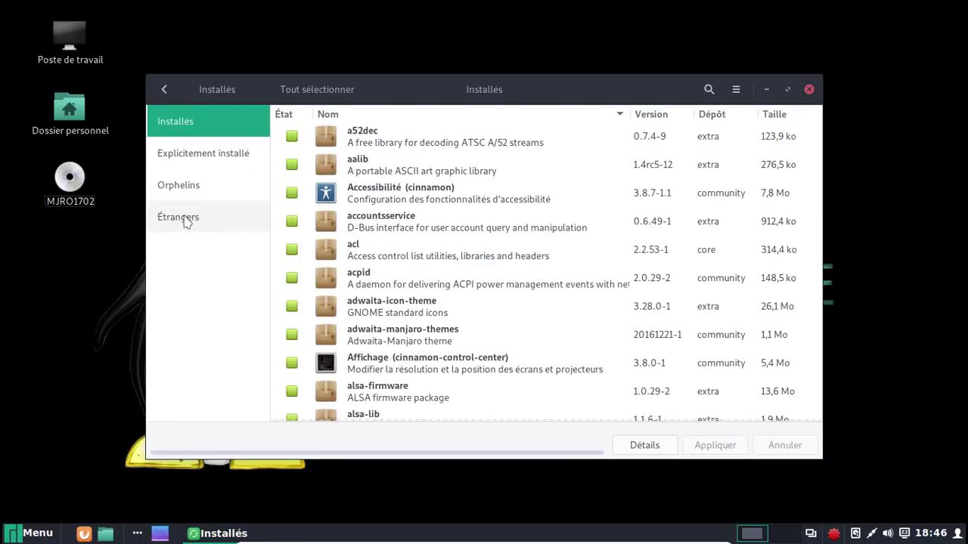
click(190, 216)
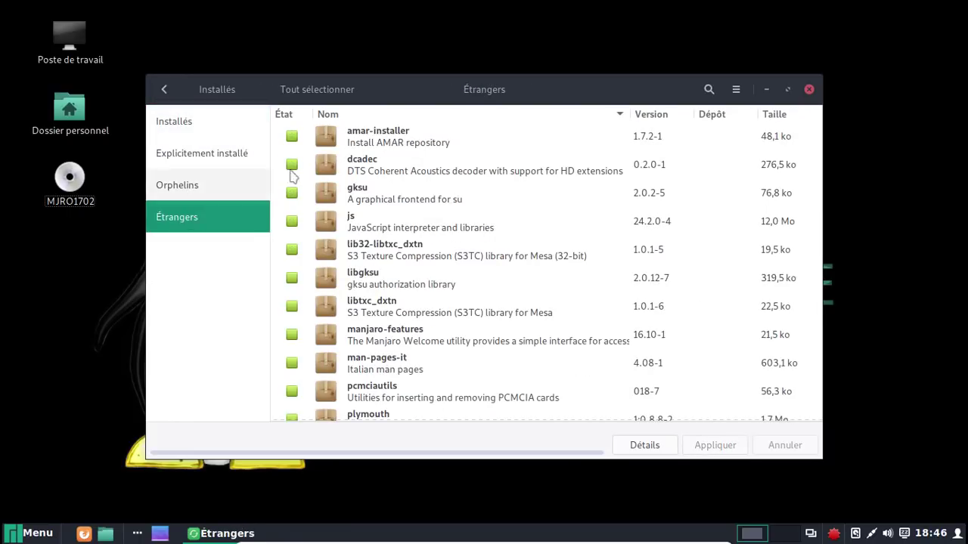
scroll(442, 250, down, 2)
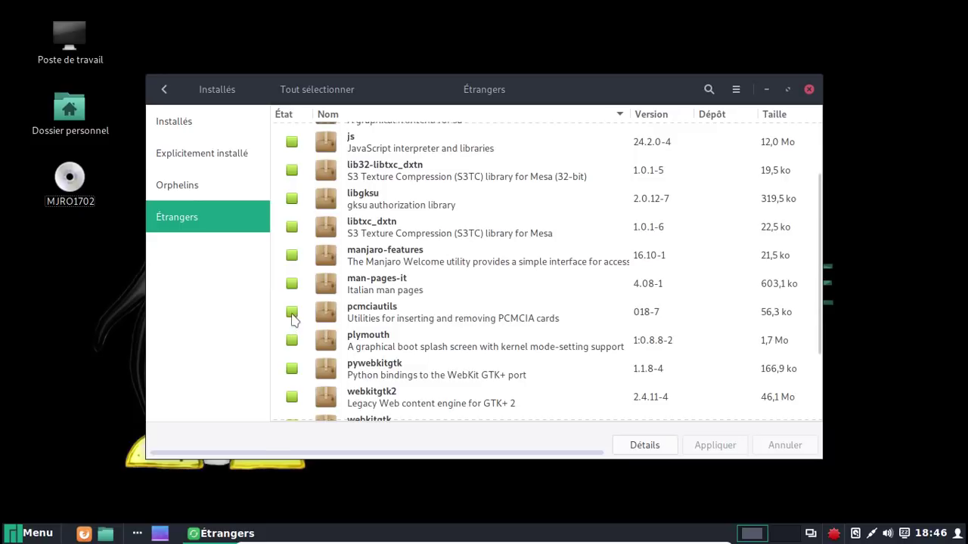
Mark only pcmciautils and zd1211-firmware for removal, leaving man-pages-it and pywebkitgtk unmarked
click(292, 313)
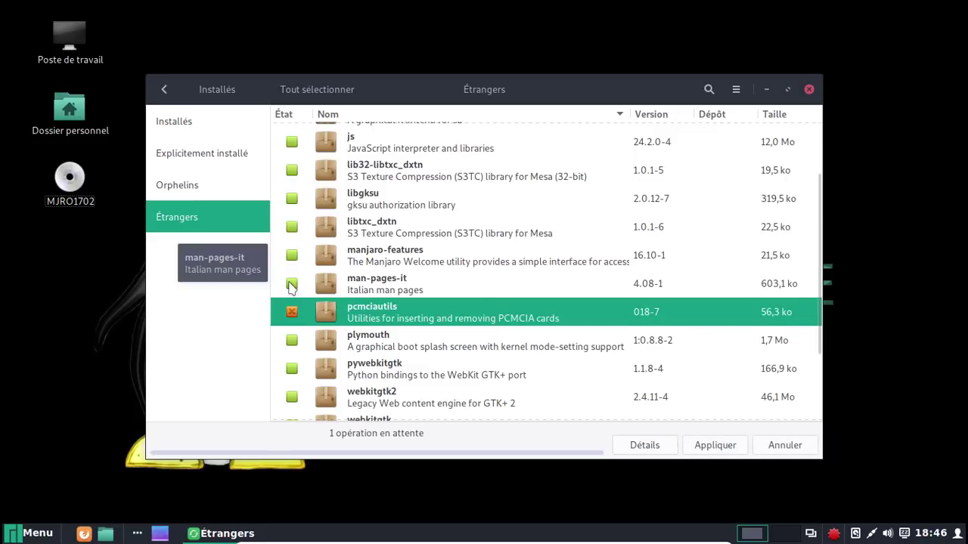
click(292, 285)
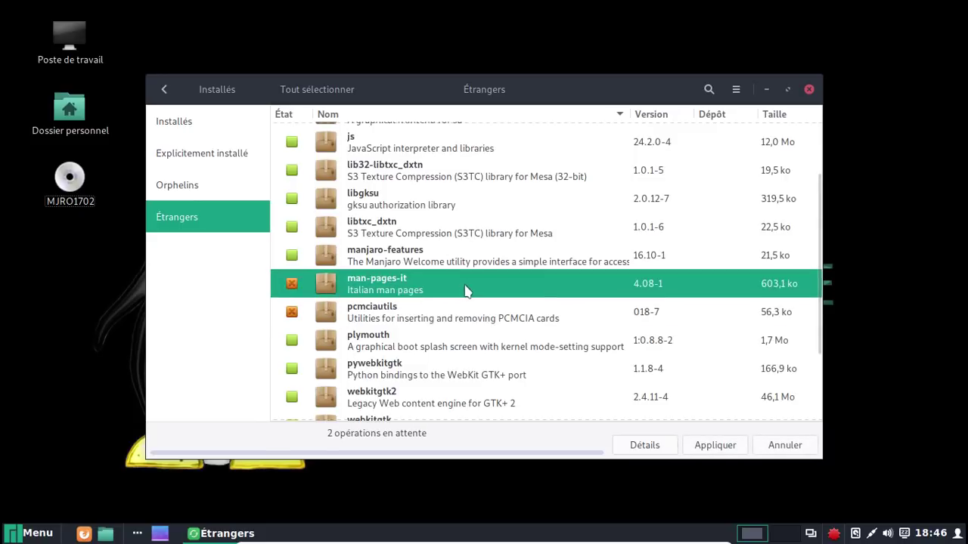
scroll(467, 291, down, 1)
click(293, 329)
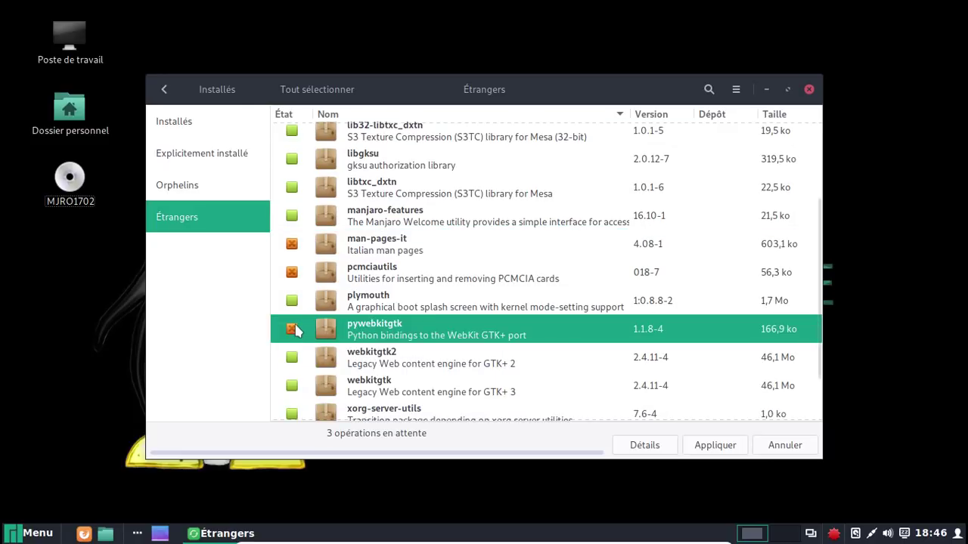
click(292, 272)
click(292, 244)
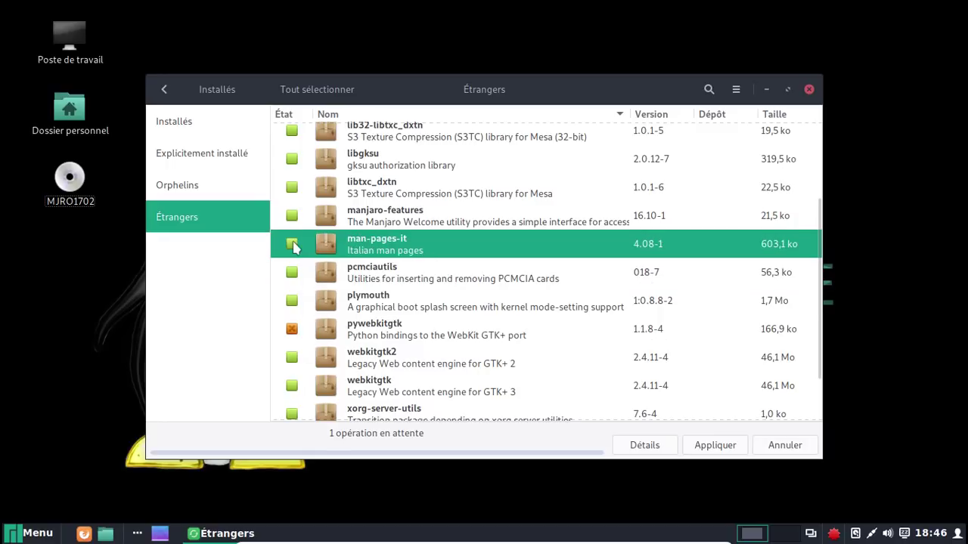
click(292, 329)
scroll(450, 316, down, 2)
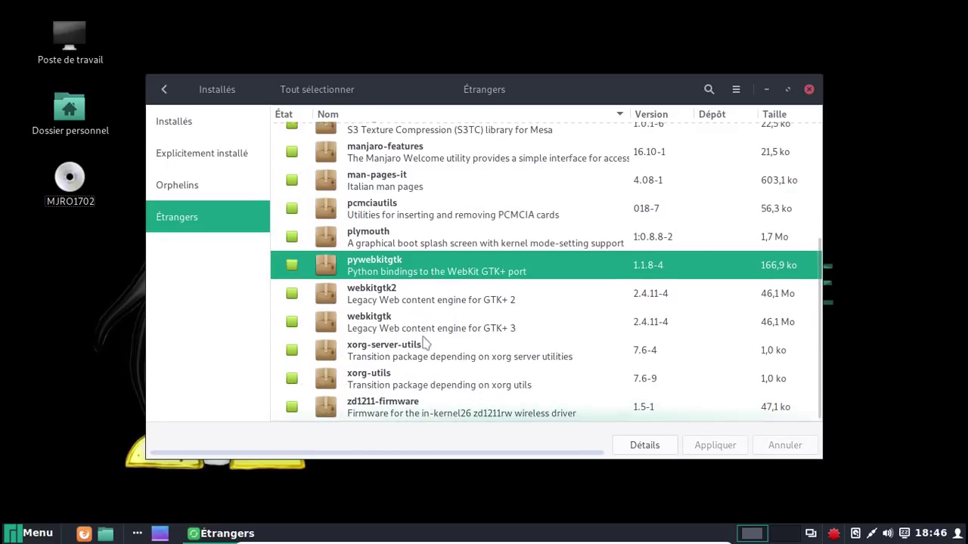
click(292, 407)
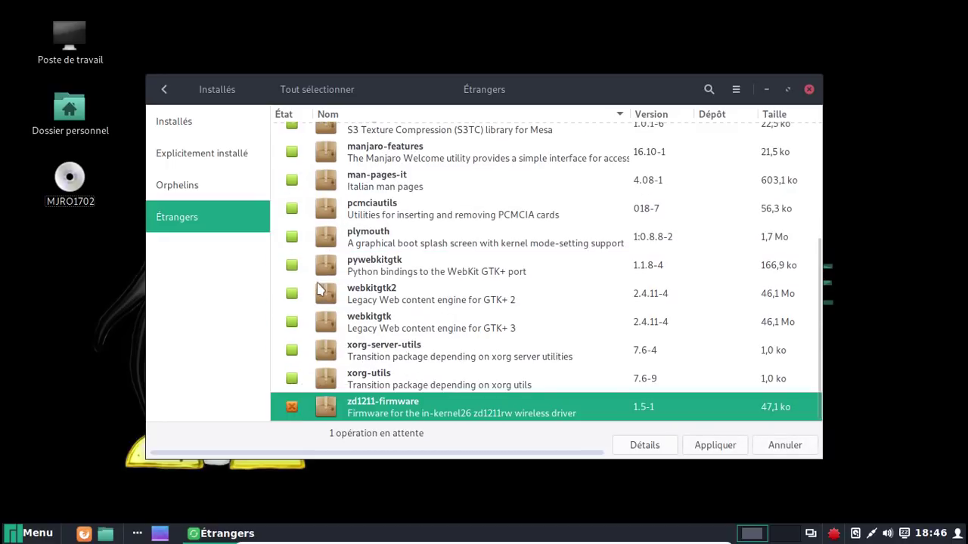
scroll(295, 284, up, 1)
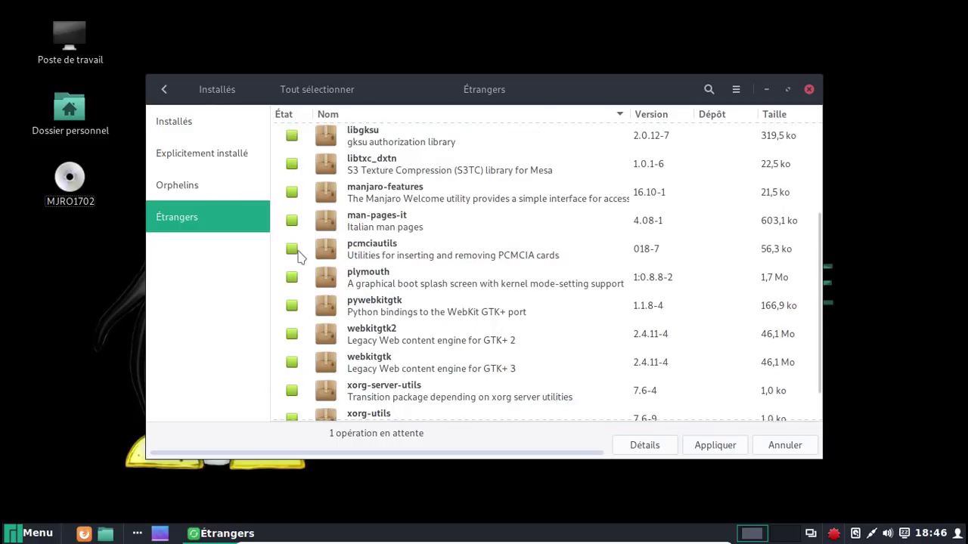
click(294, 250)
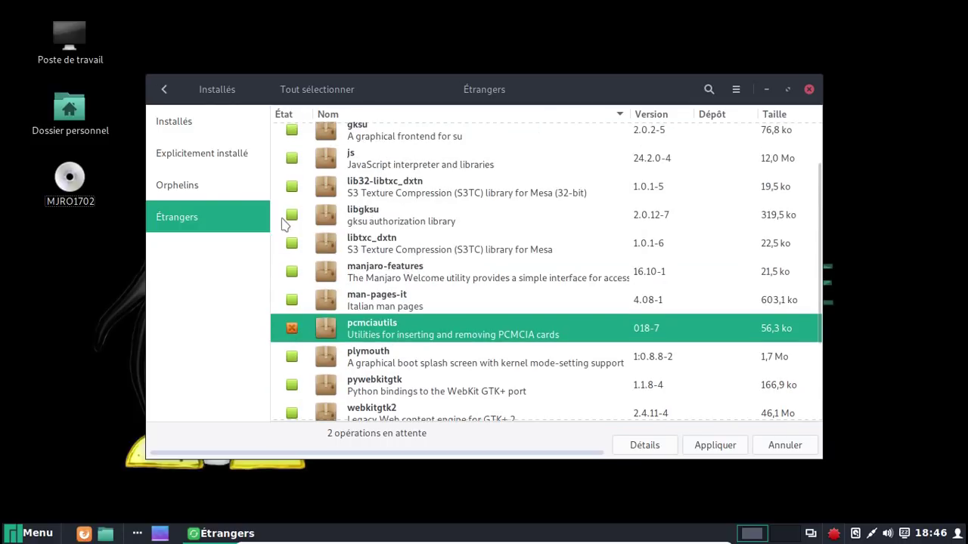
scroll(352, 225, up, 2)
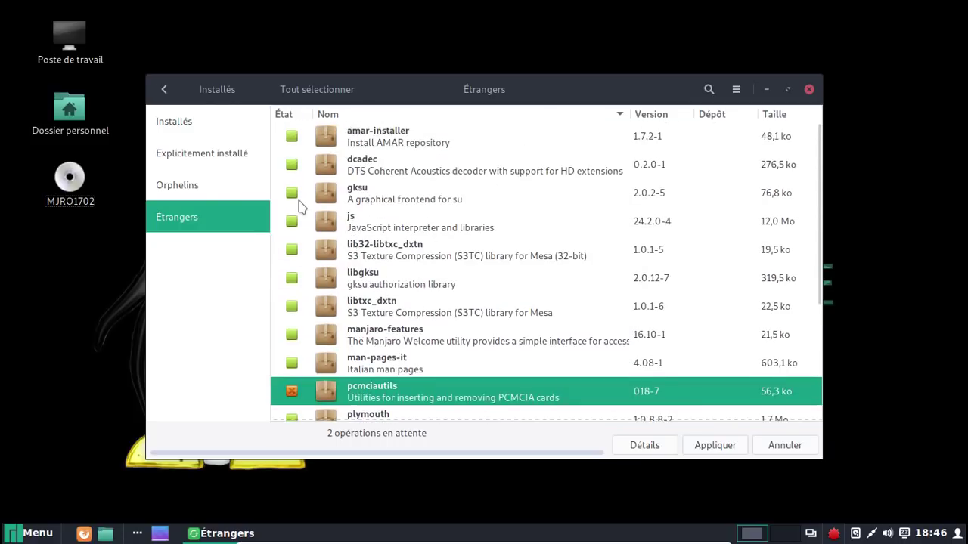
Apply and confirm removing pcmciautils and zd1211-firmware, authorizing with the admin password
click(712, 446)
click(660, 380)
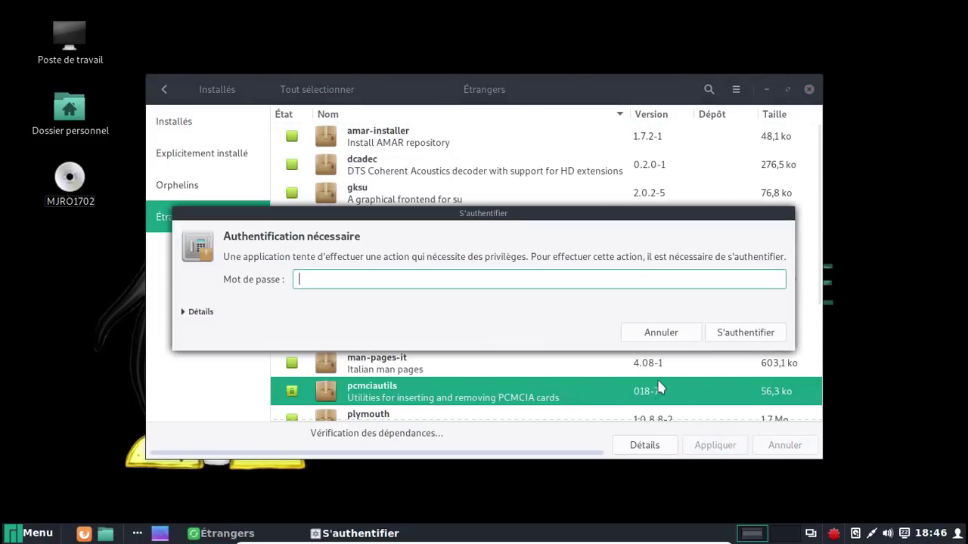
text(••••••••)
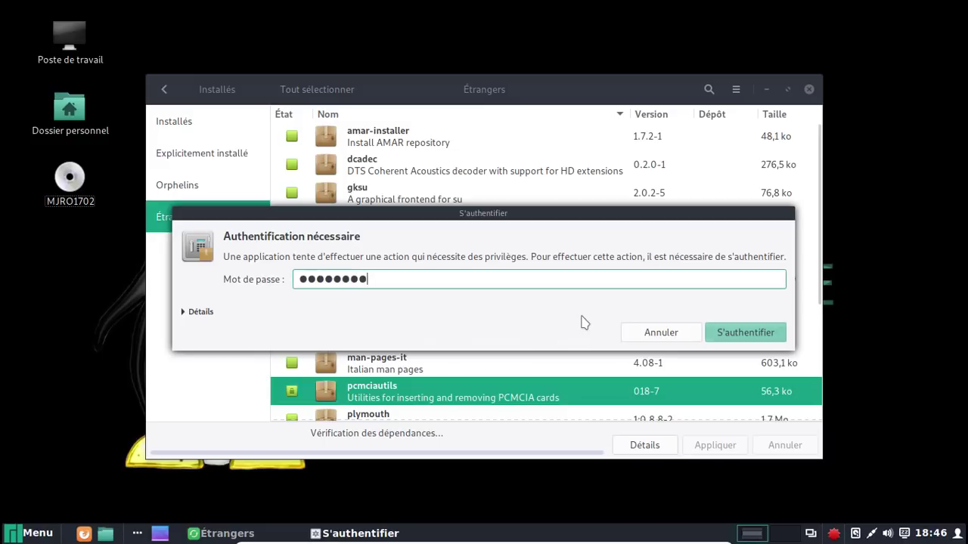
key(Return)
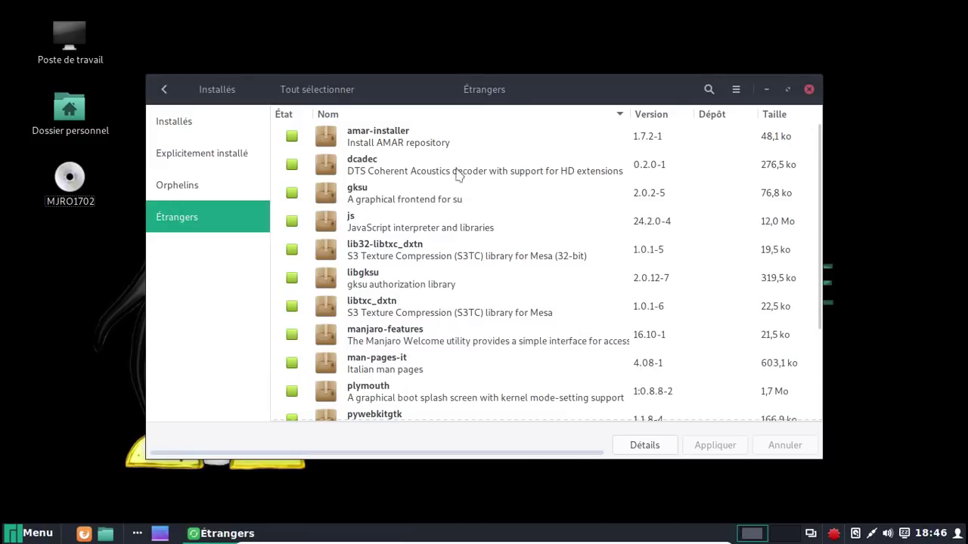
Install grub-theme-manjaro-tnv from the AMAR repository list, then close Pamac
click(163, 89)
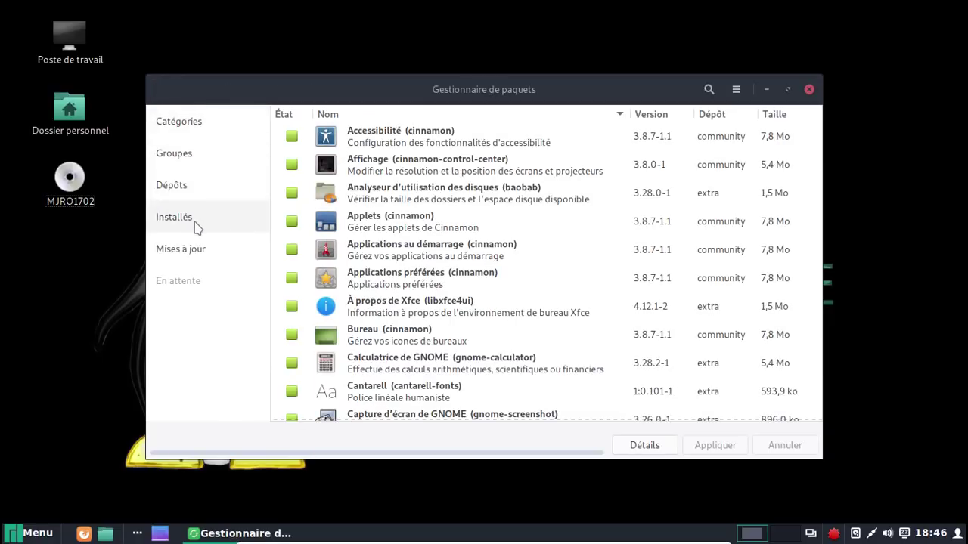
click(184, 189)
click(180, 250)
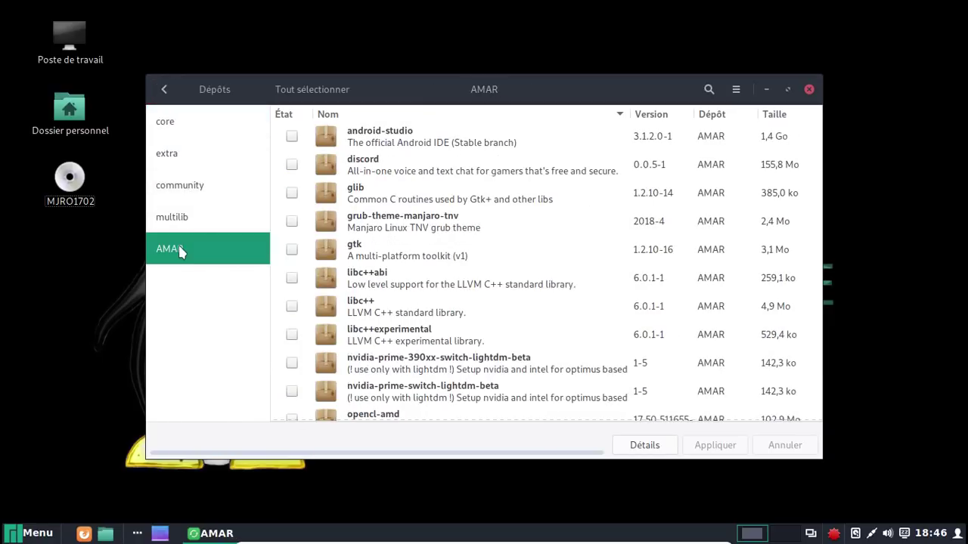
scroll(439, 220, down, 4)
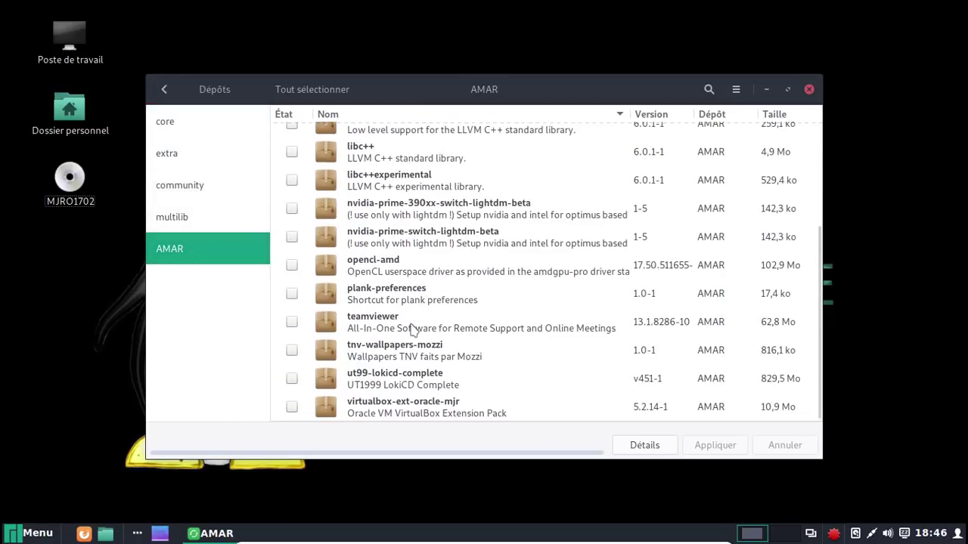
scroll(412, 328, up, 4)
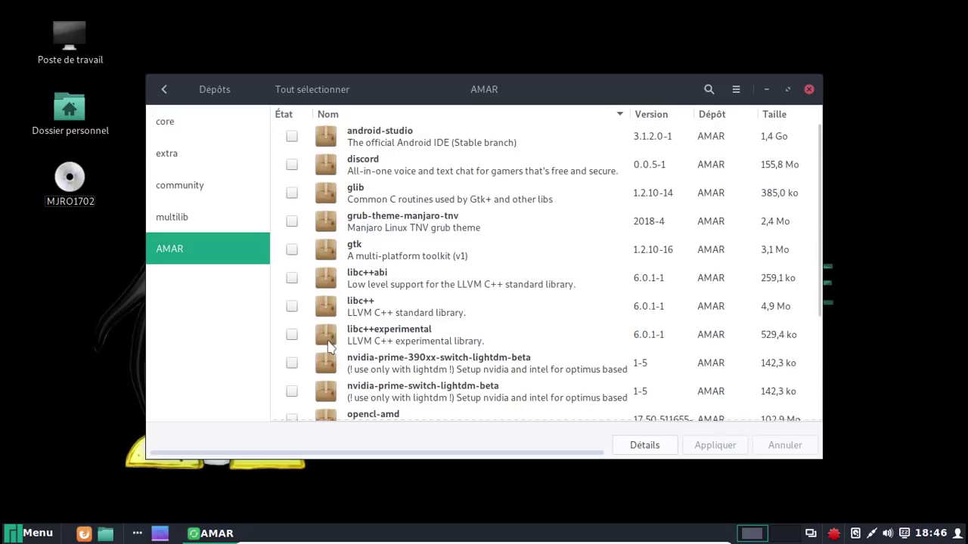
click(291, 220)
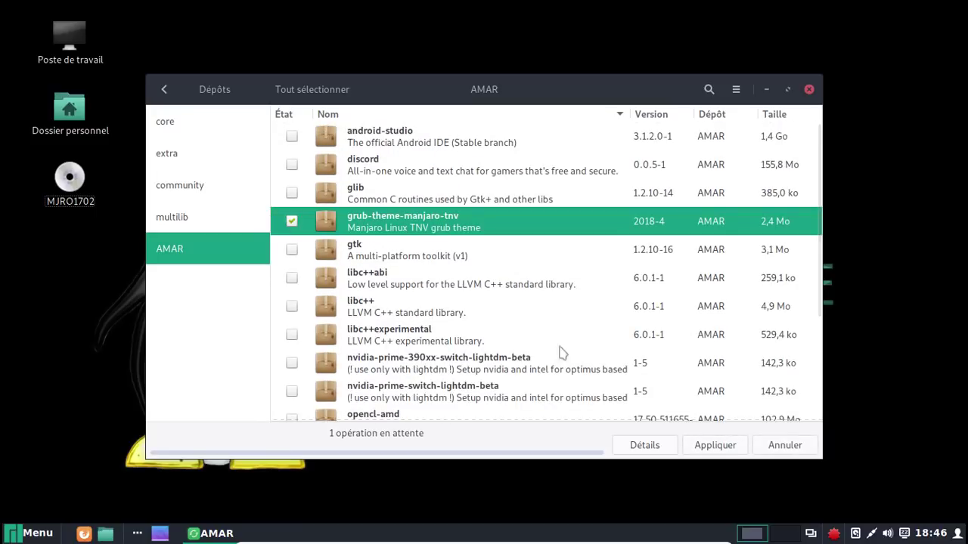
click(715, 446)
click(685, 404)
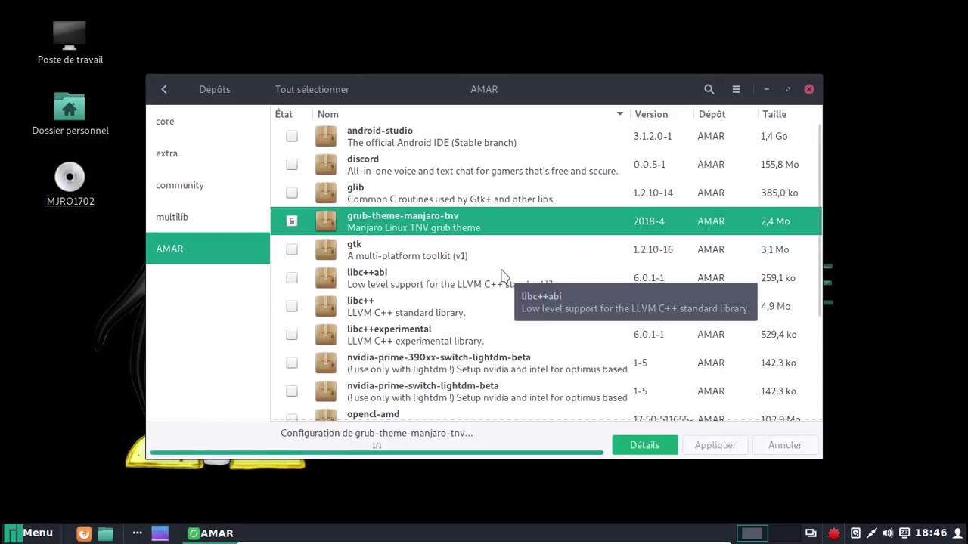
click(809, 89)
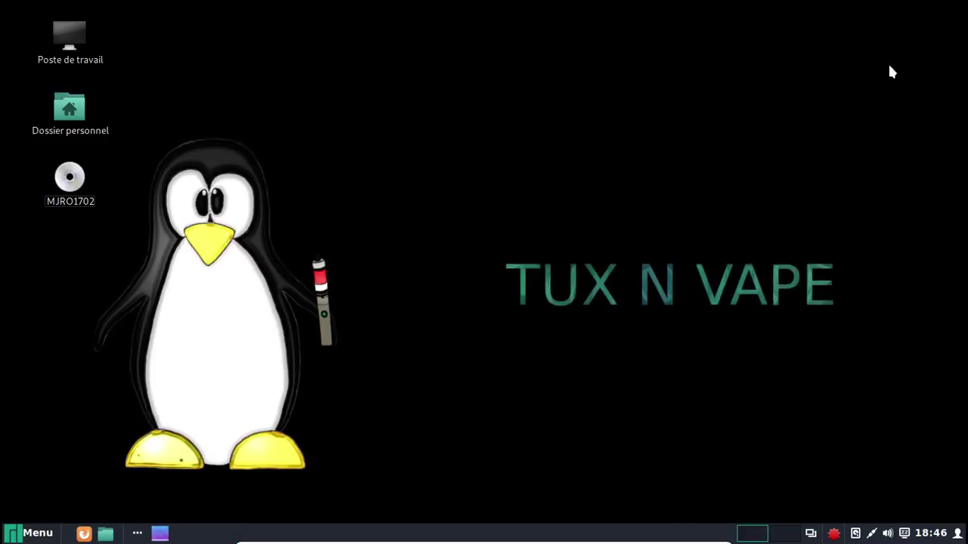
Restart from the menu's power options and boot the default GRUB entry
click(30, 531)
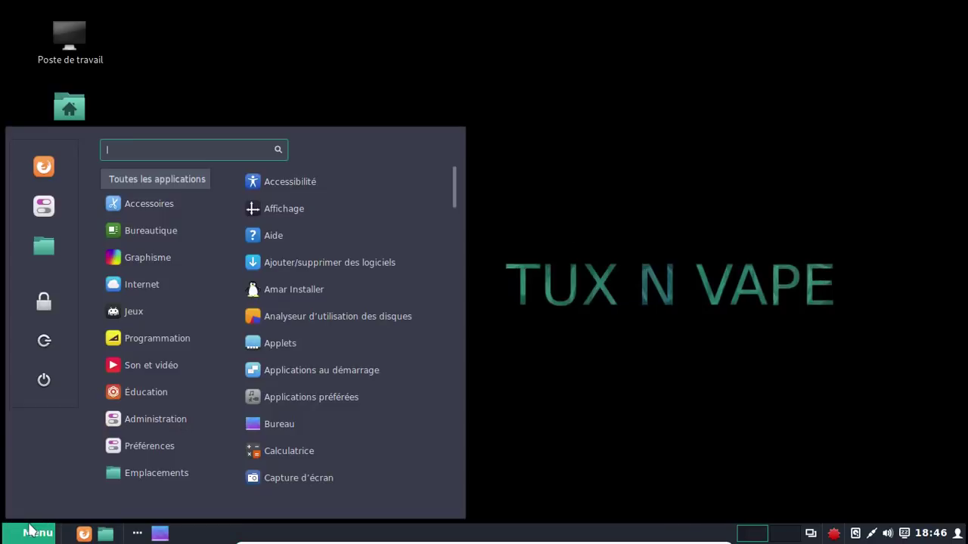
click(53, 377)
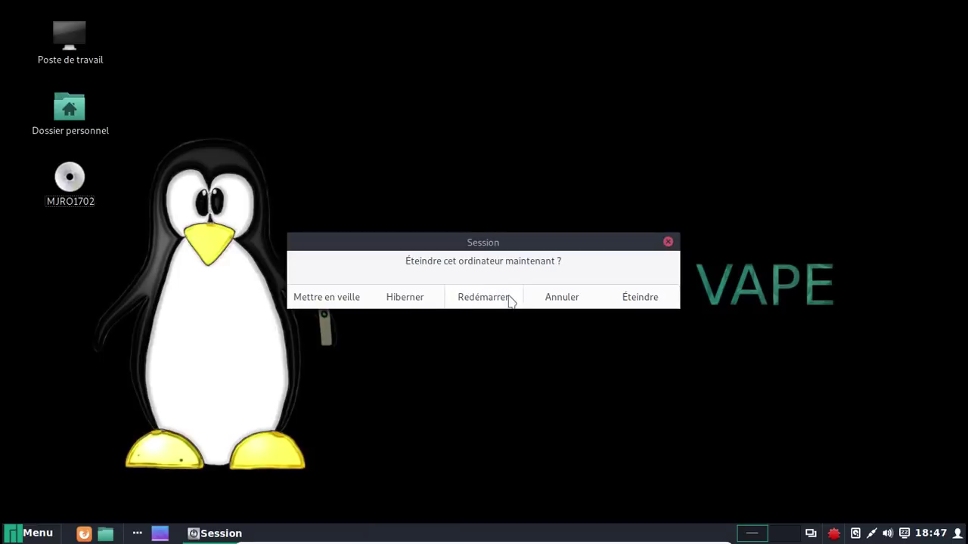
click(484, 297)
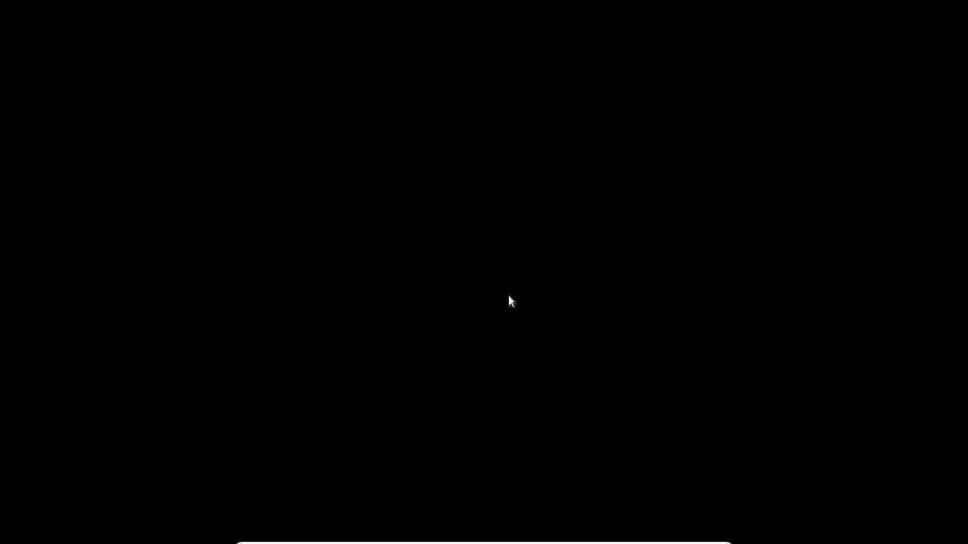
key(Return)
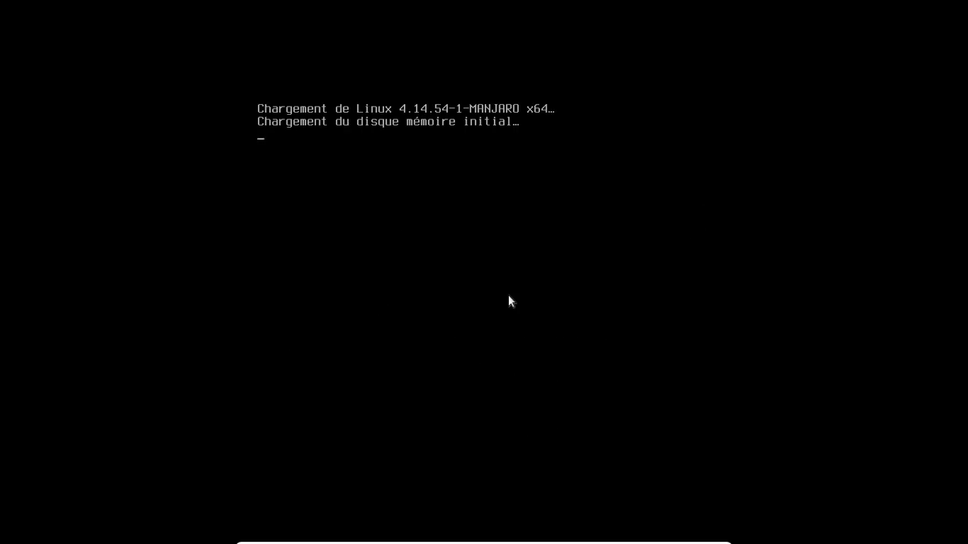